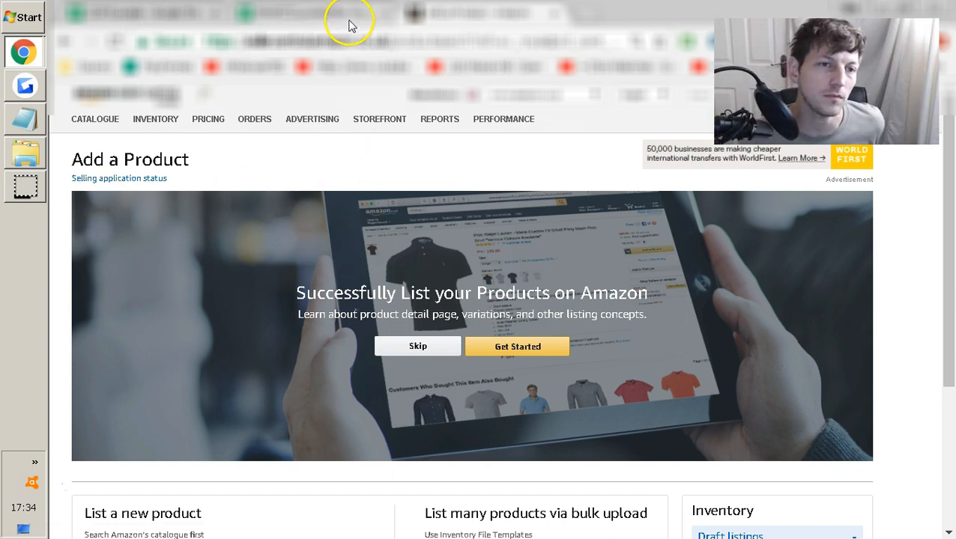
Switch to the PROFITS LevelUpFBA Group spreadsheet, shorten the "FBA & Ebay Fees" header to "FBA" and narrow its column
left_click(292, 12)
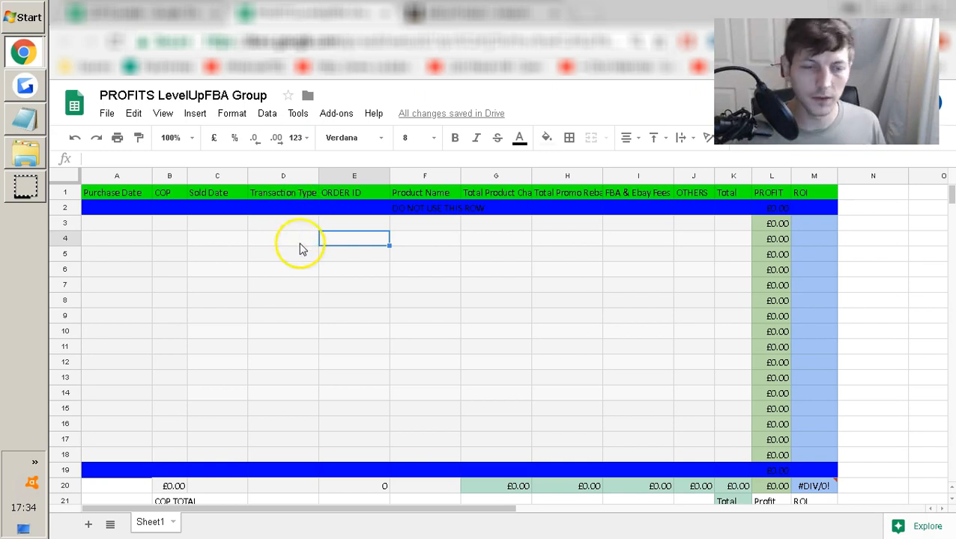
left_click(143, 239)
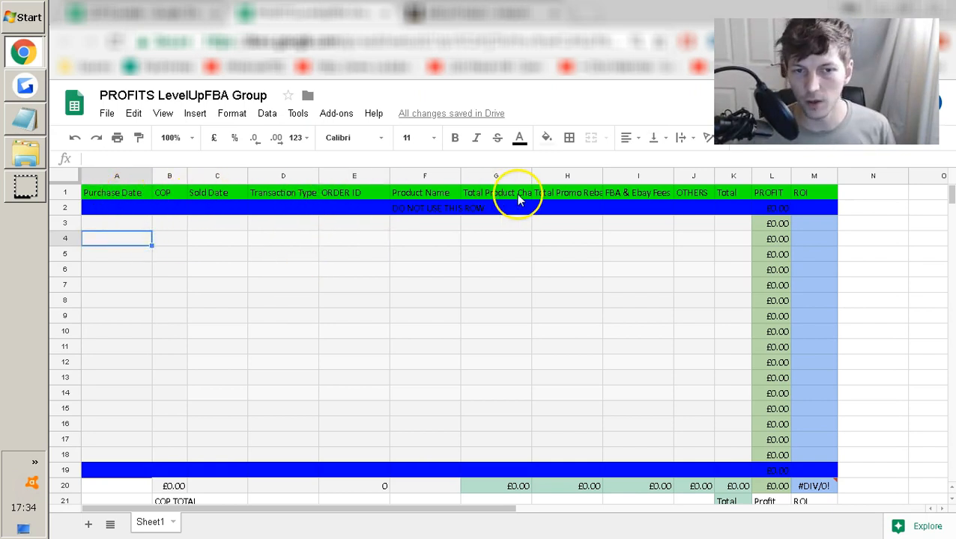
double_click(633, 192)
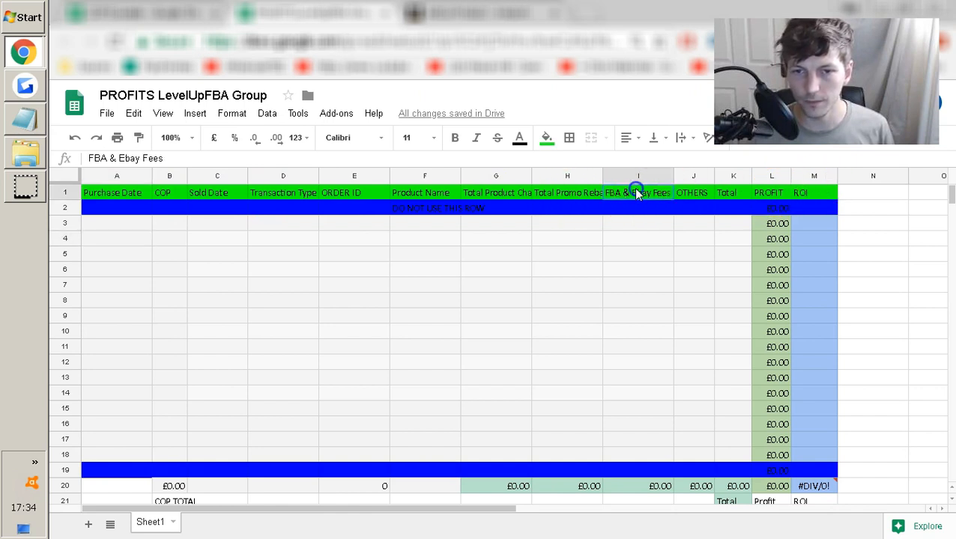
left_click_drag(625, 193, 657, 175)
key("BackSpace")
left_click(592, 224)
left_click(629, 253)
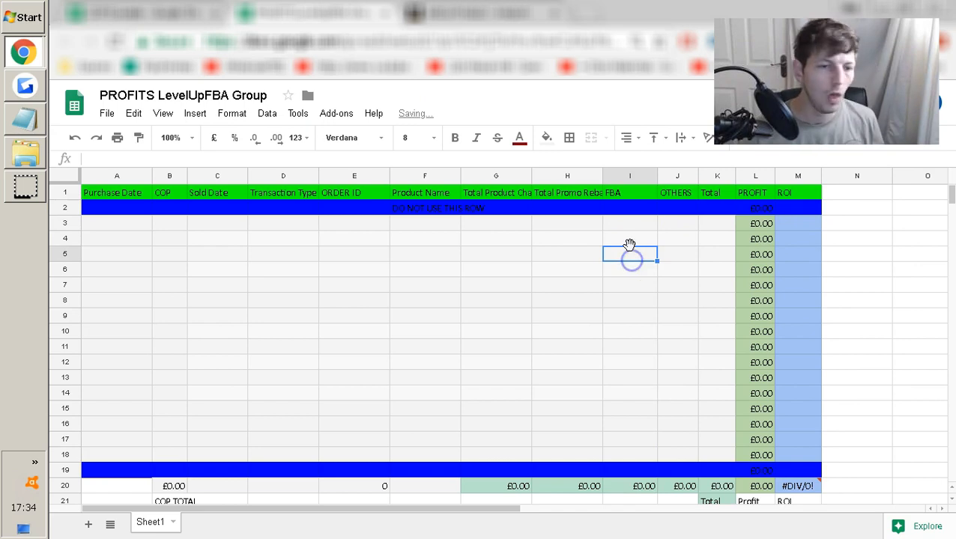
Duplicate Sheet1, and duplicate the resulting copy as well, for a total of three identical sheets
right_click(158, 525)
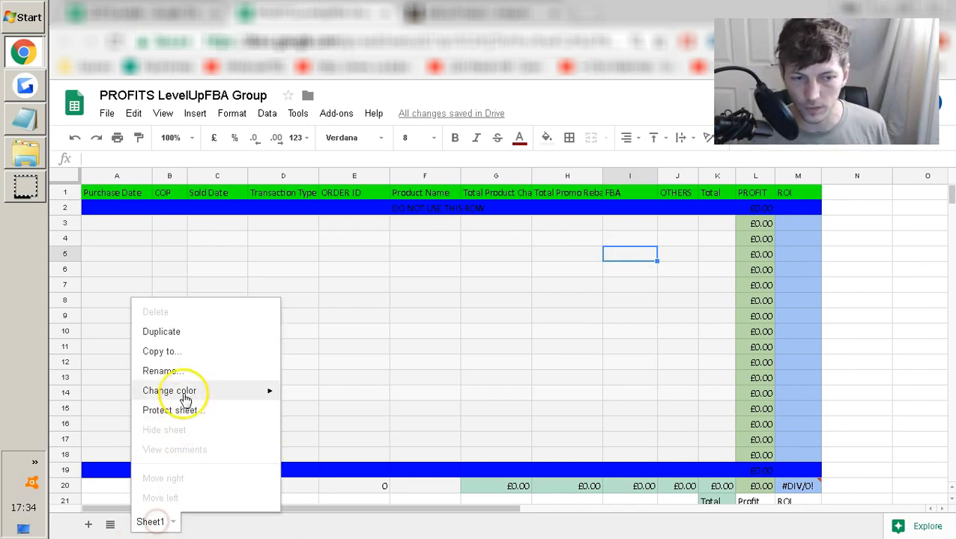
left_click(181, 331)
right_click(207, 526)
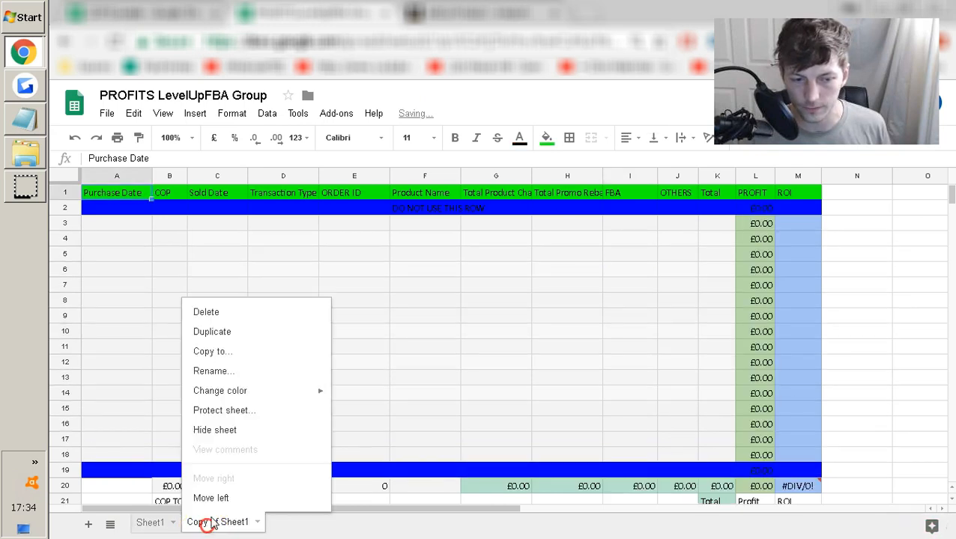
left_click(251, 331)
Rename the three sheets Jan, Feb and March in order, and return to the Jan sheet
double_click(149, 523)
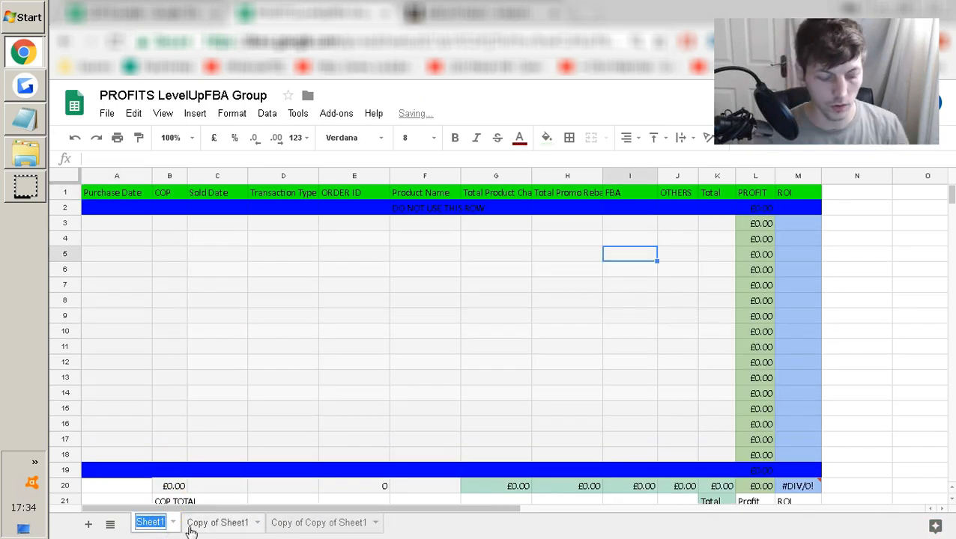
type("Jan")
double_click(196, 523)
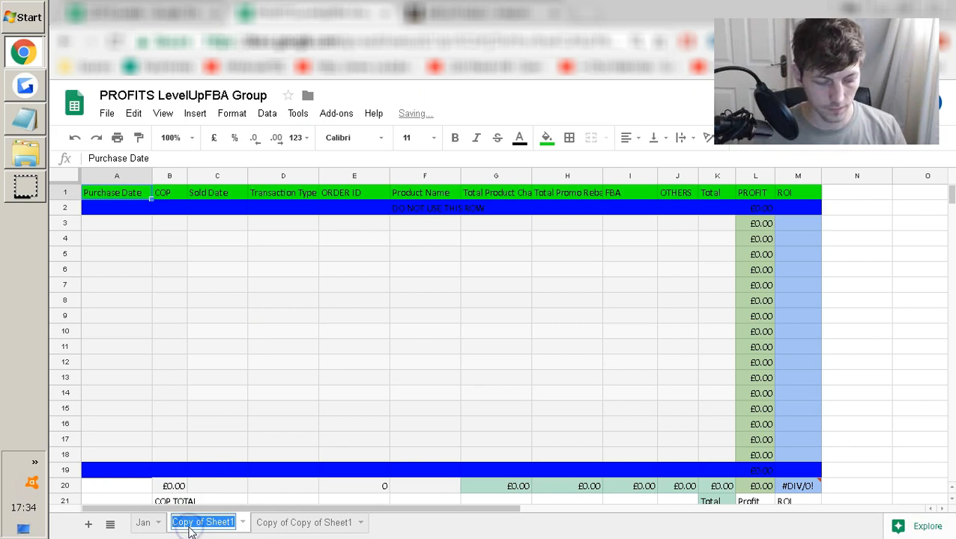
type("Feb")
double_click(217, 523)
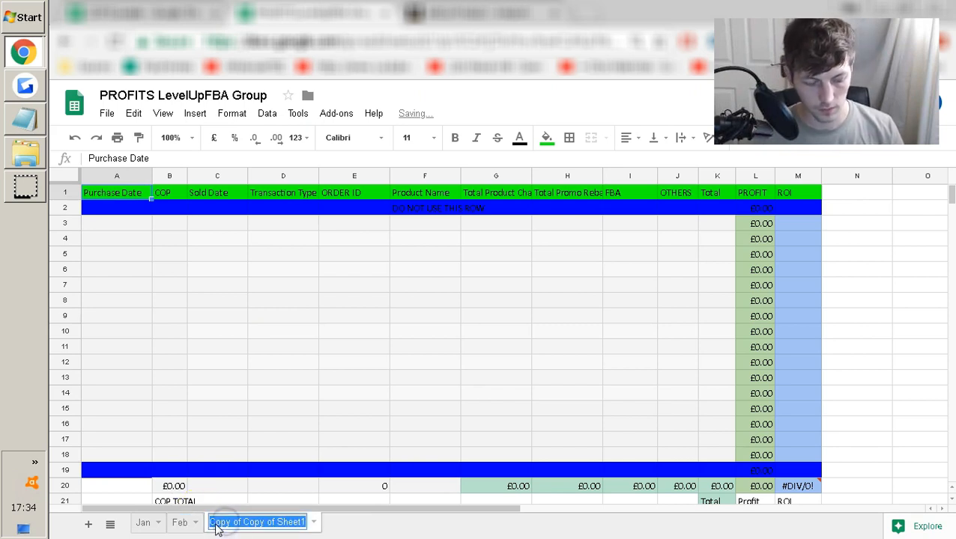
type("March")
left_click(294, 532)
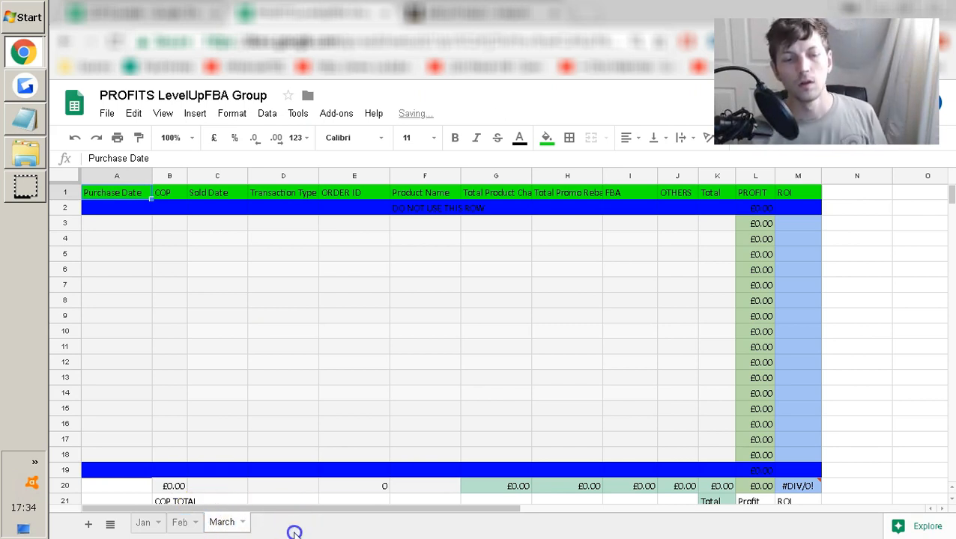
left_click(146, 518)
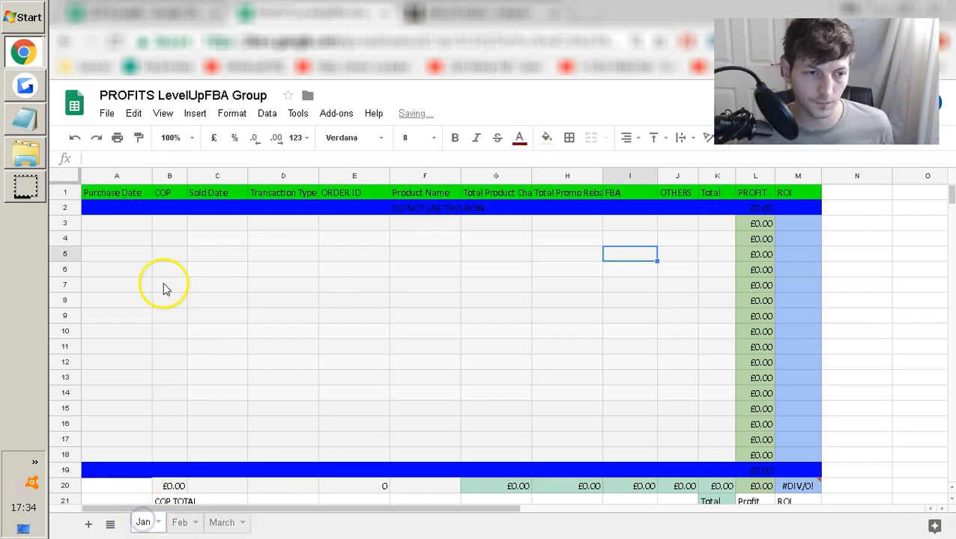
left_click(194, 252)
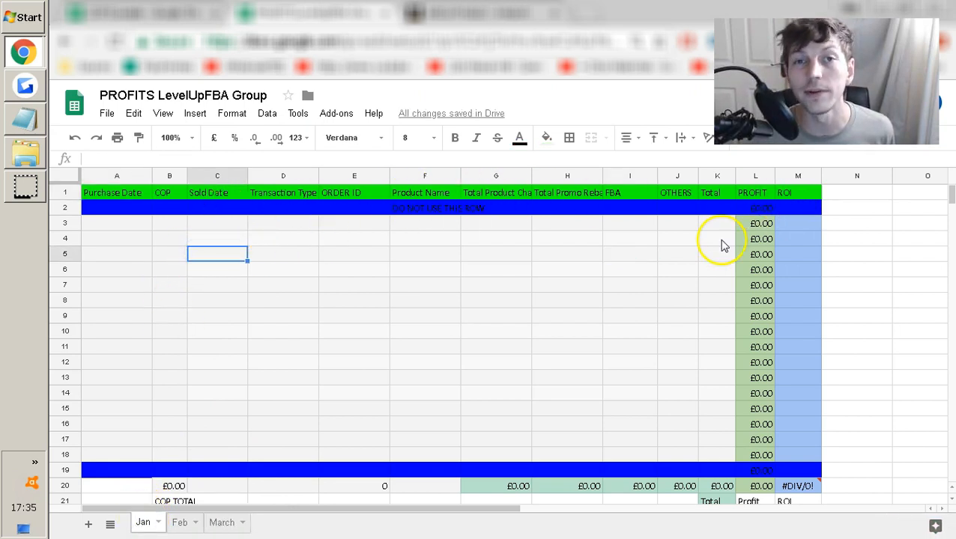
left_click(204, 237)
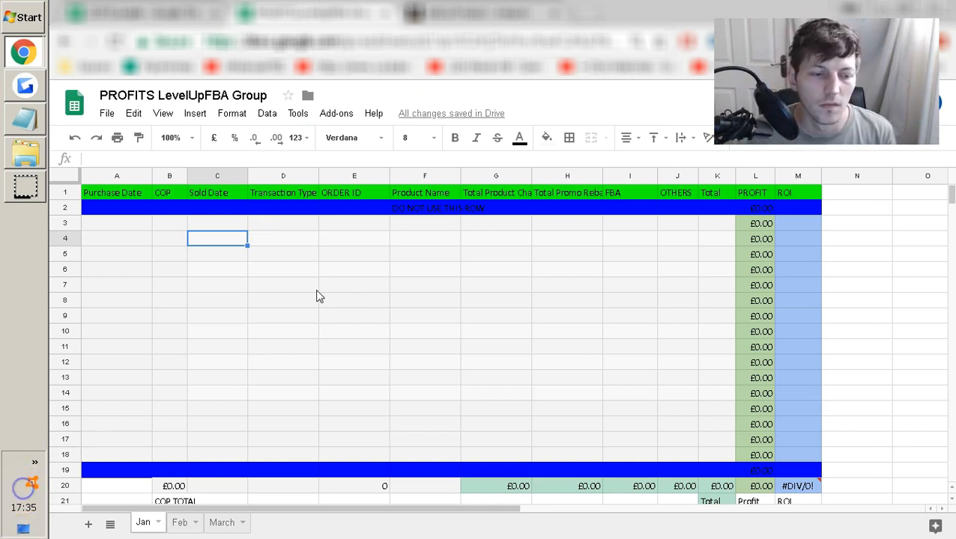
left_click(270, 241)
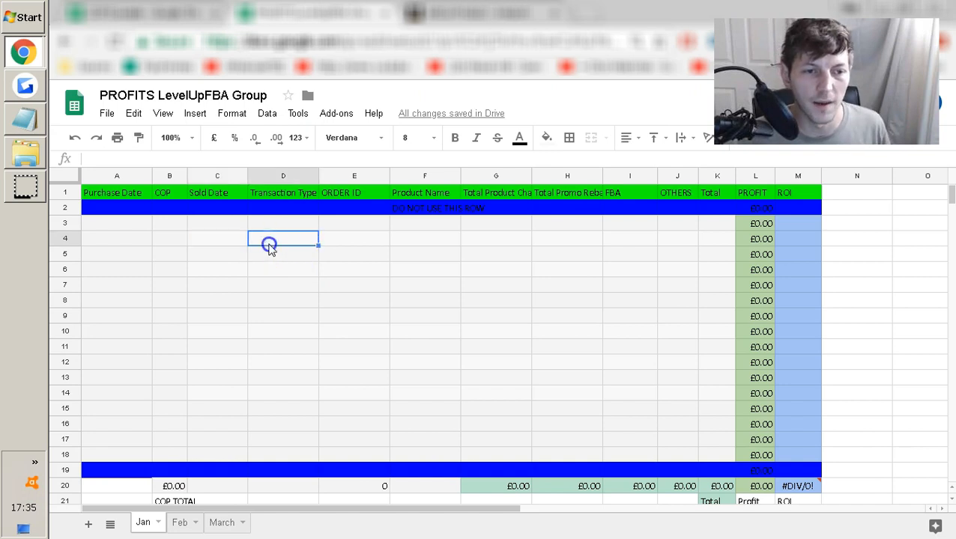
left_click(679, 393)
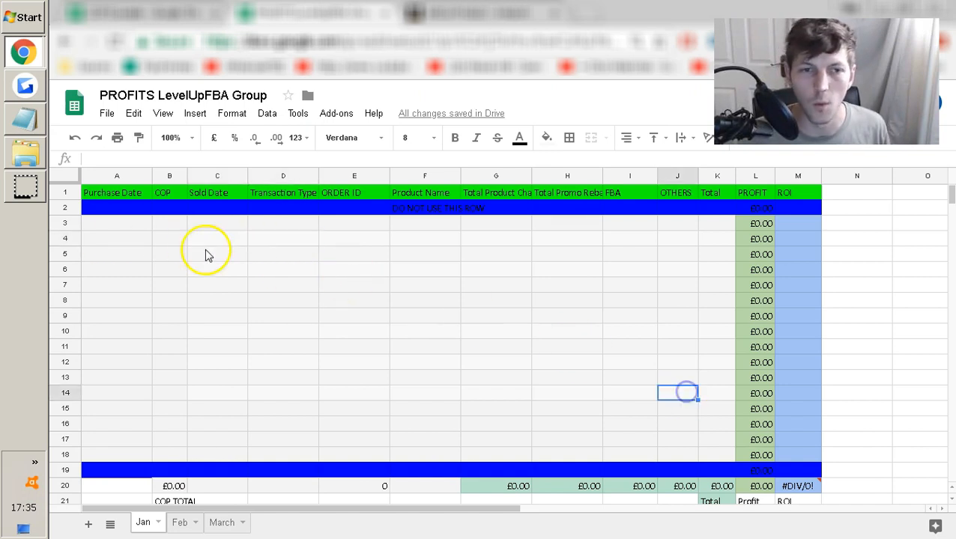
left_click(100, 238)
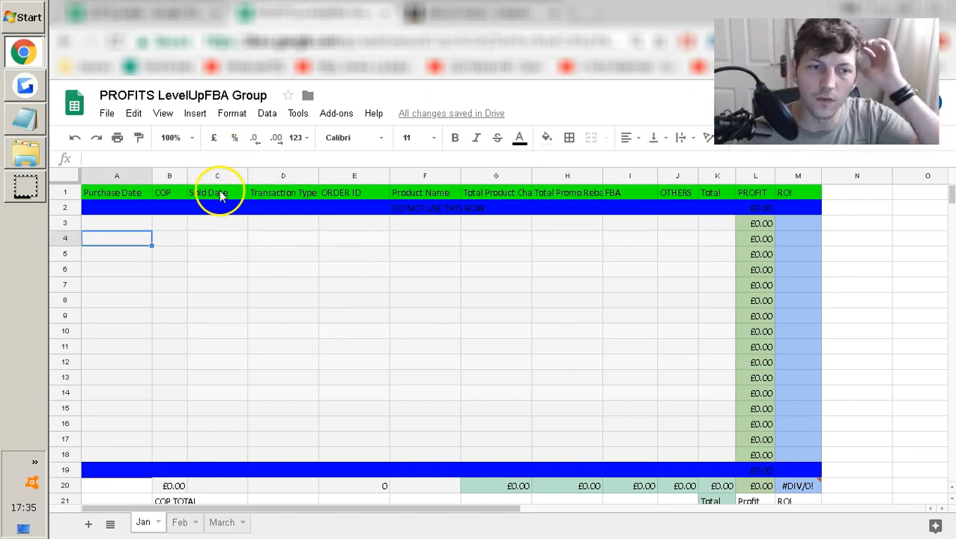
Switch to Amazon Seller Central and open the transaction view of the payments report
left_click(464, 12)
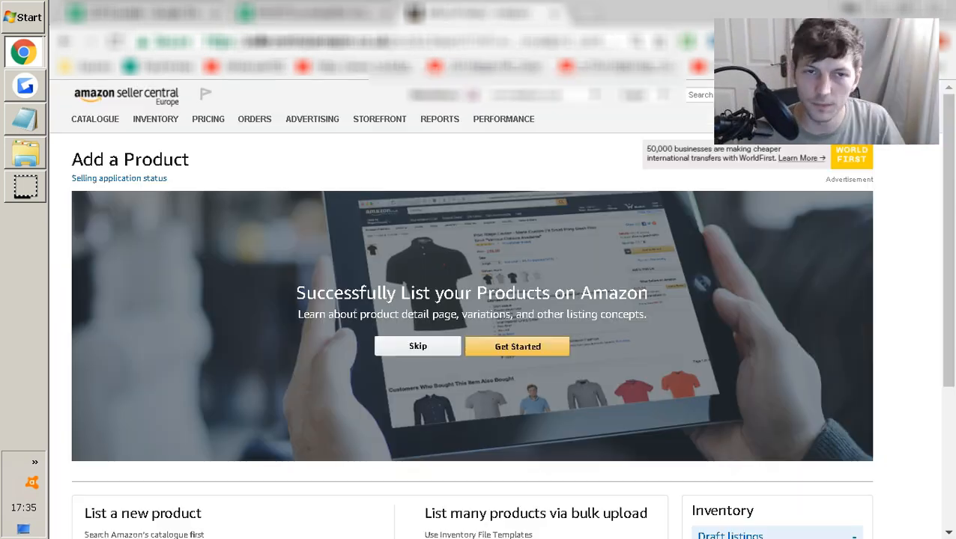
mouse_move(441, 129)
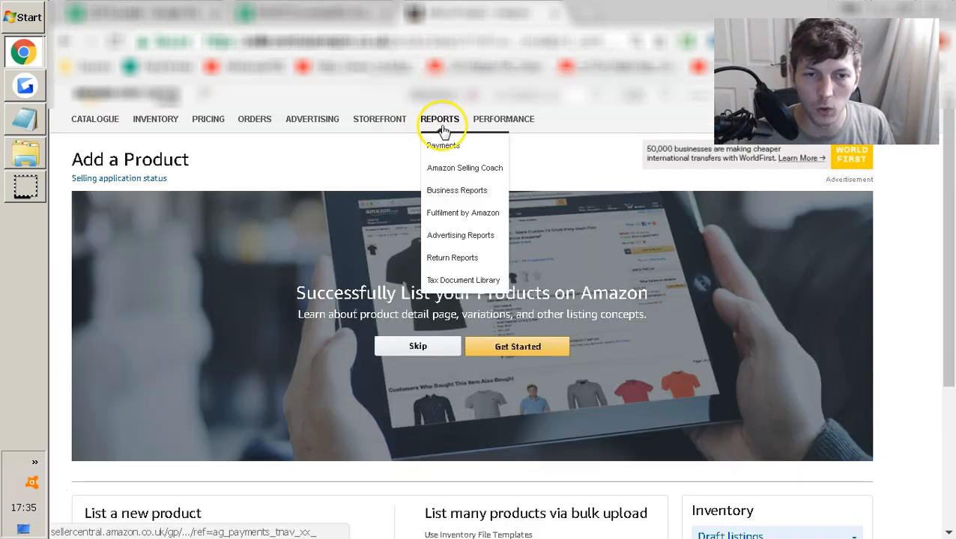
left_click(445, 147)
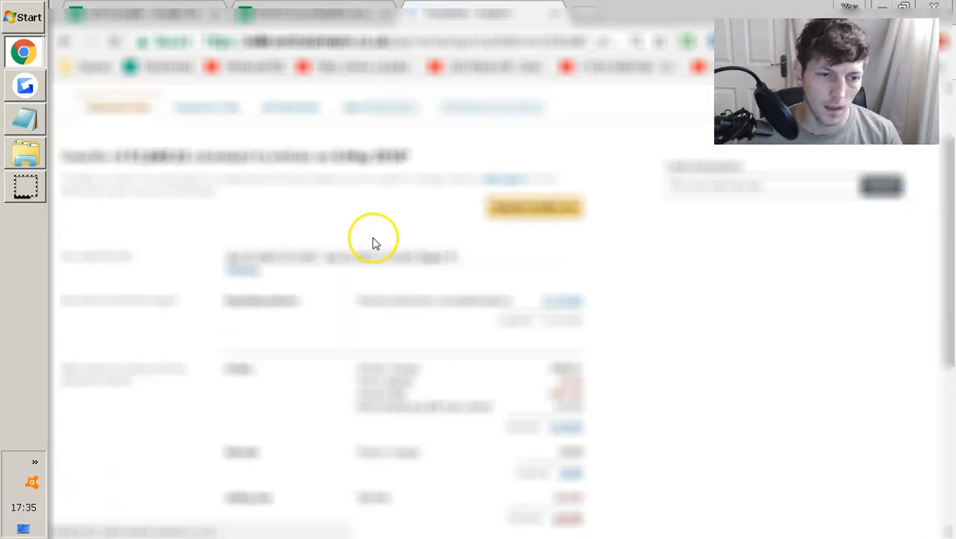
left_click(366, 256)
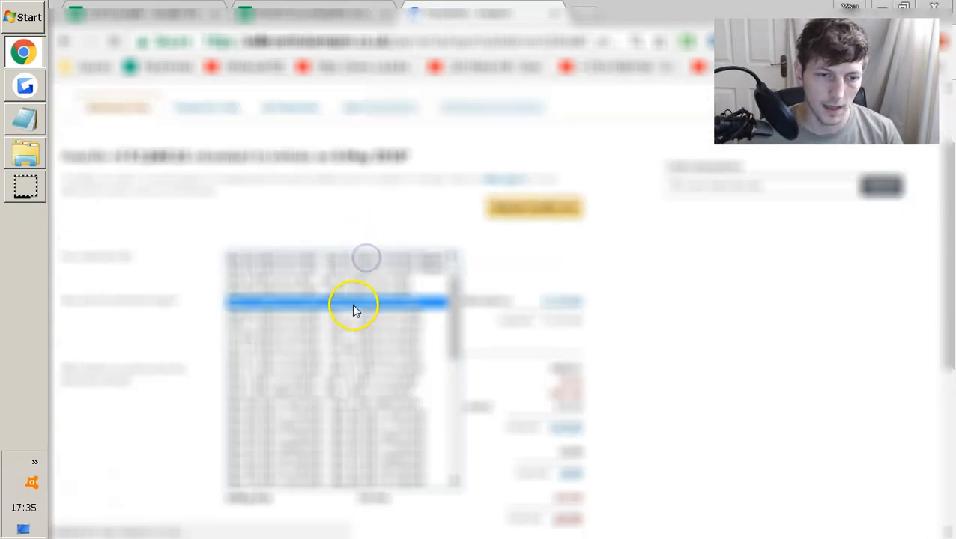
left_click(222, 105)
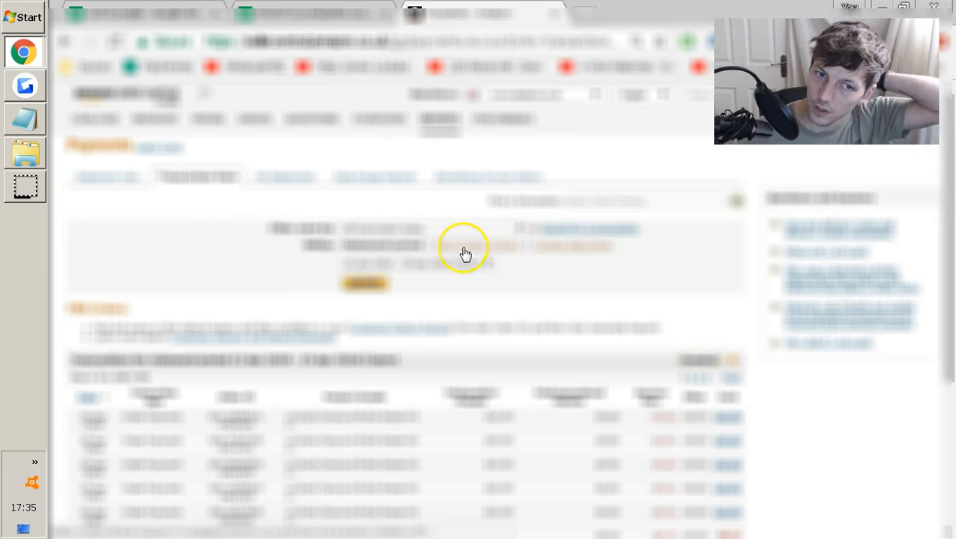
Show the transactions for the statement period 12 Mar 2017 - 26 Mar 2017
left_click(464, 259)
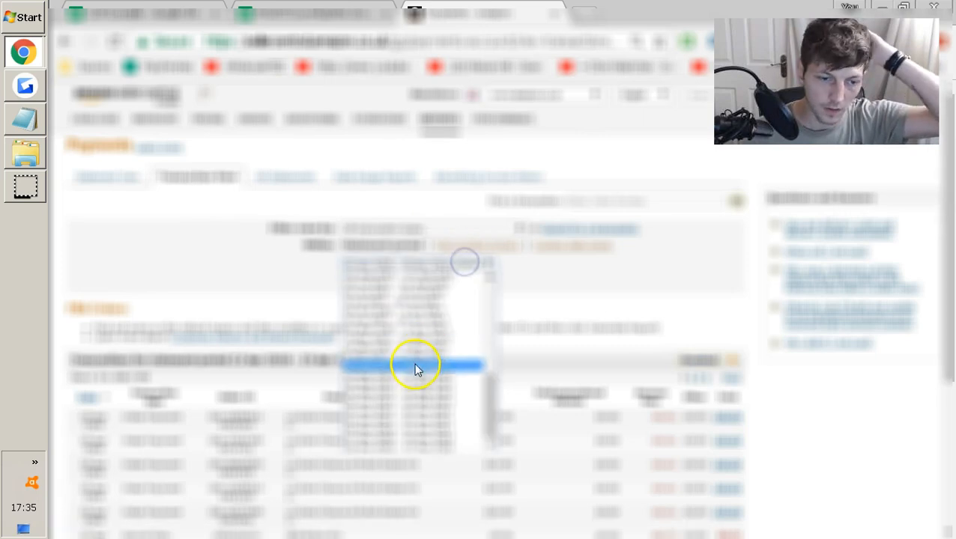
left_click(417, 363)
left_click(348, 288)
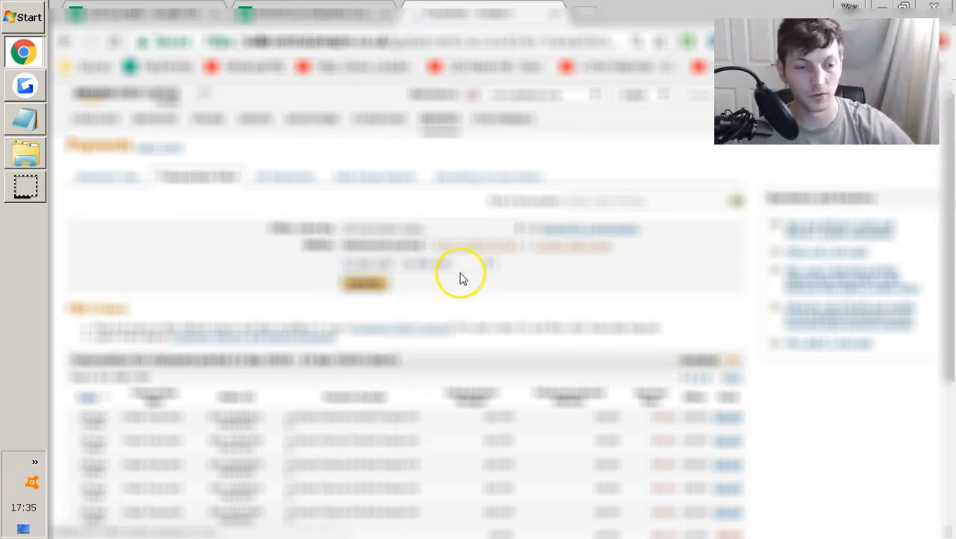
scroll(85, 235, "down", 3)
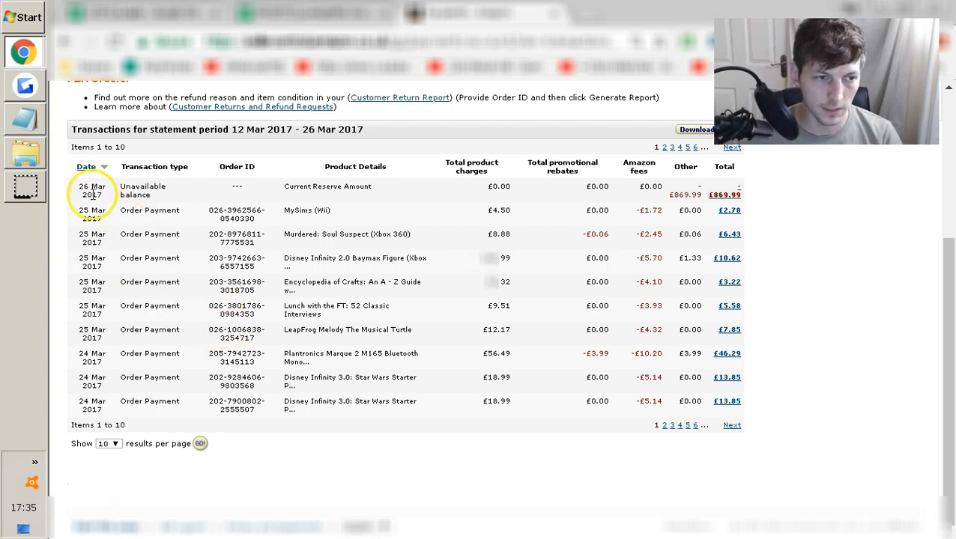
Copy the four 25 Mar 2017 transactions from Disney Infinity 2.0 Baymax Figure through LeapFrog Melody into the Jan sheet, starting at C4
left_click(81, 258)
left_click_drag(81, 258, 742, 333)
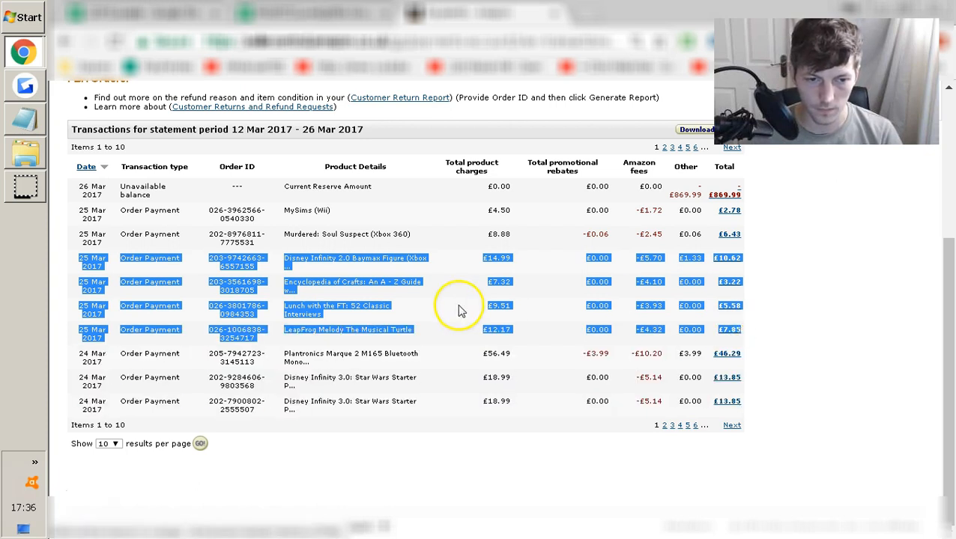
left_click(435, 308)
left_click(295, 13)
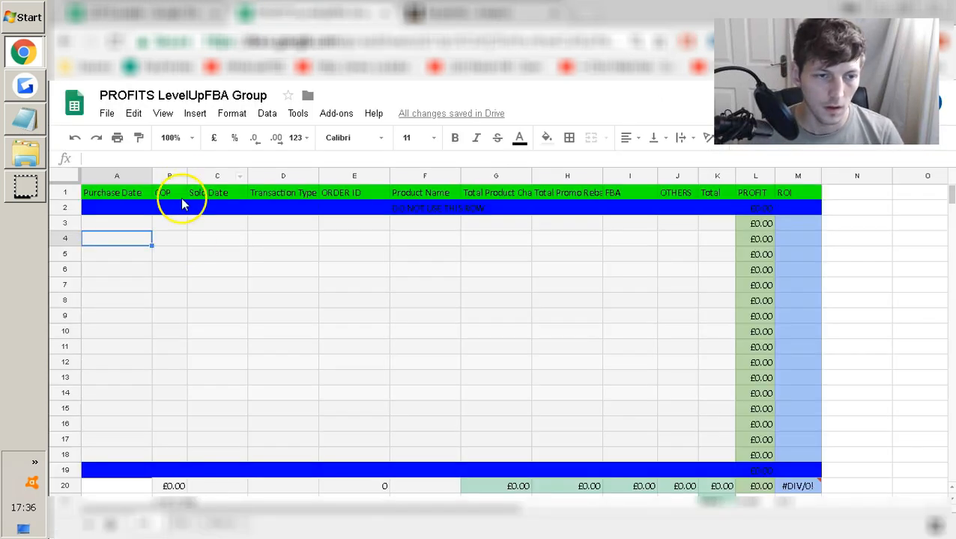
left_click(207, 239)
key("ctrl+v")
left_click(369, 340)
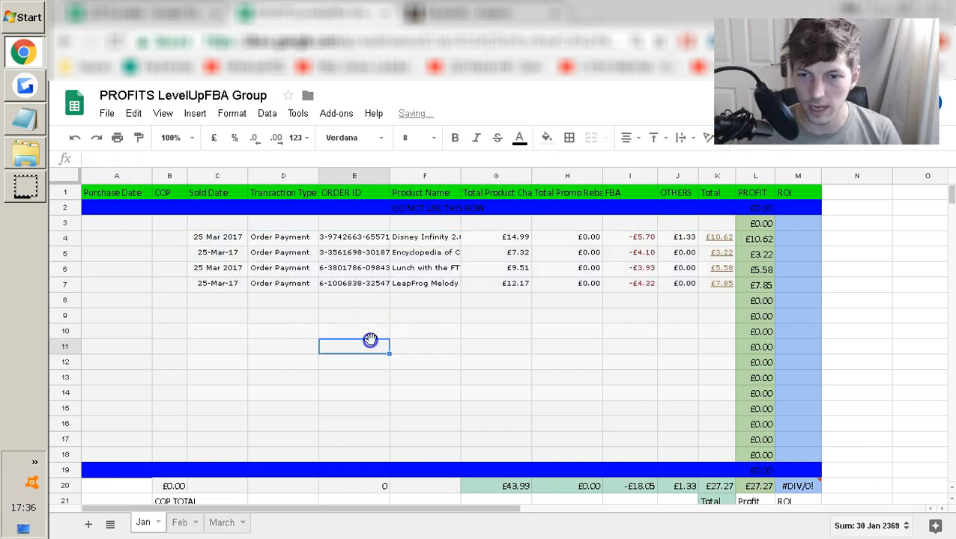
Examine the first transaction's profit formula and linked total, as well as the ROI column and its summary cell in row 20
left_click(763, 240)
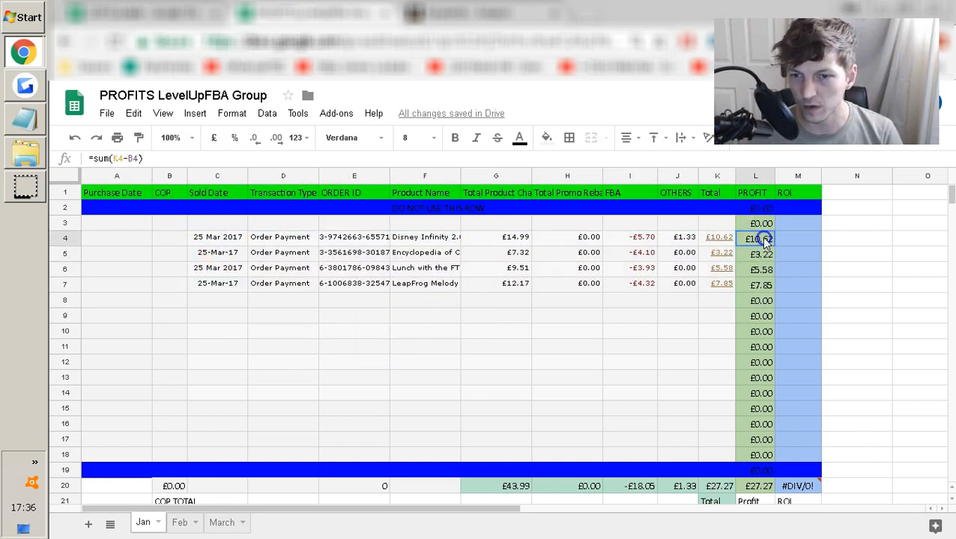
left_click(723, 238)
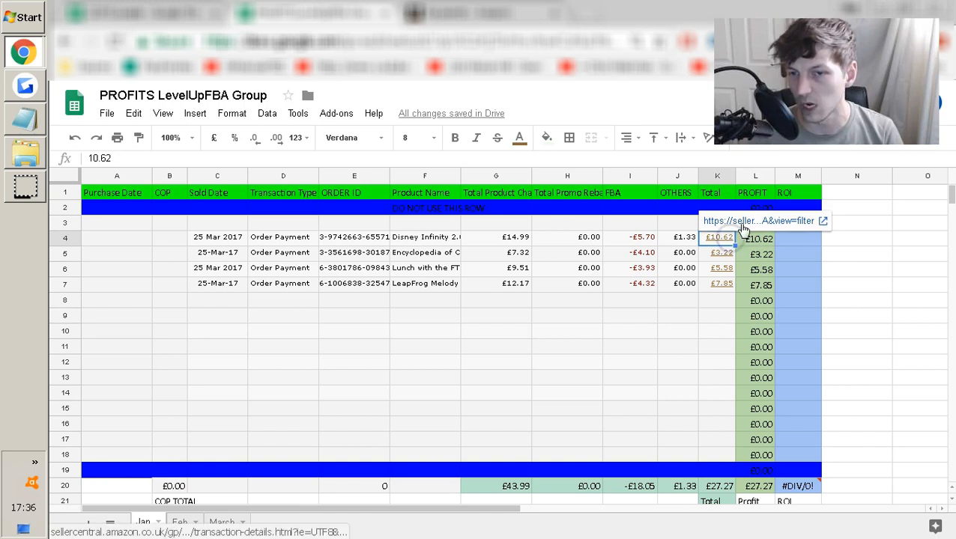
left_click(726, 225)
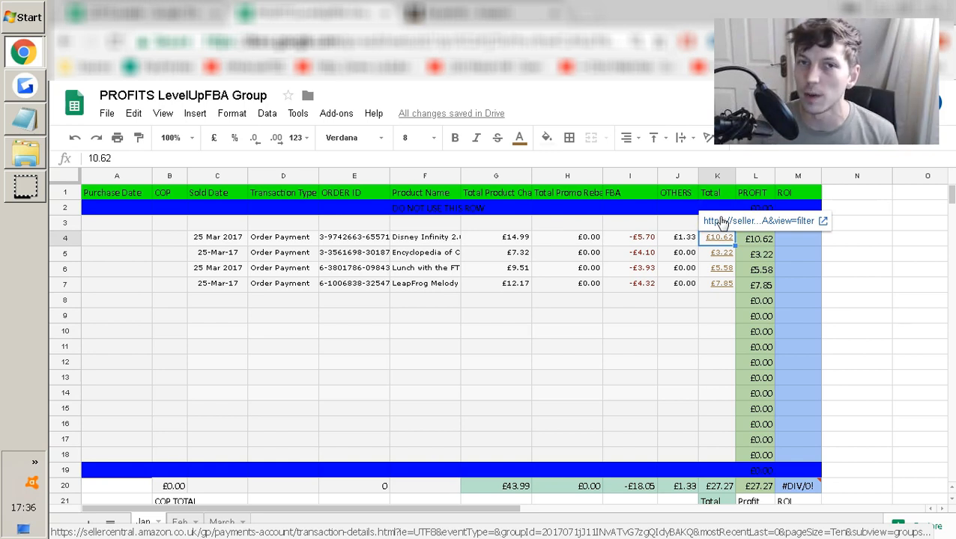
left_click(761, 239)
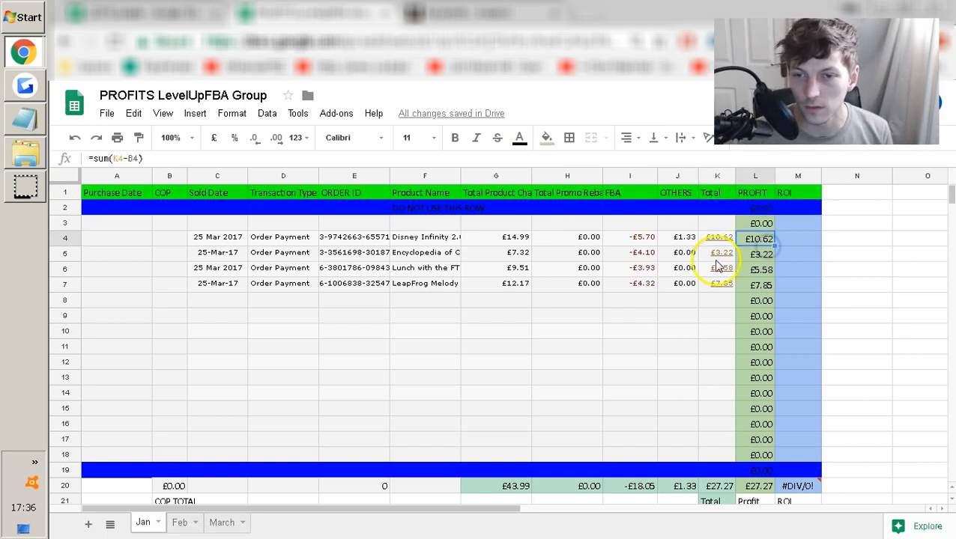
left_click(363, 350)
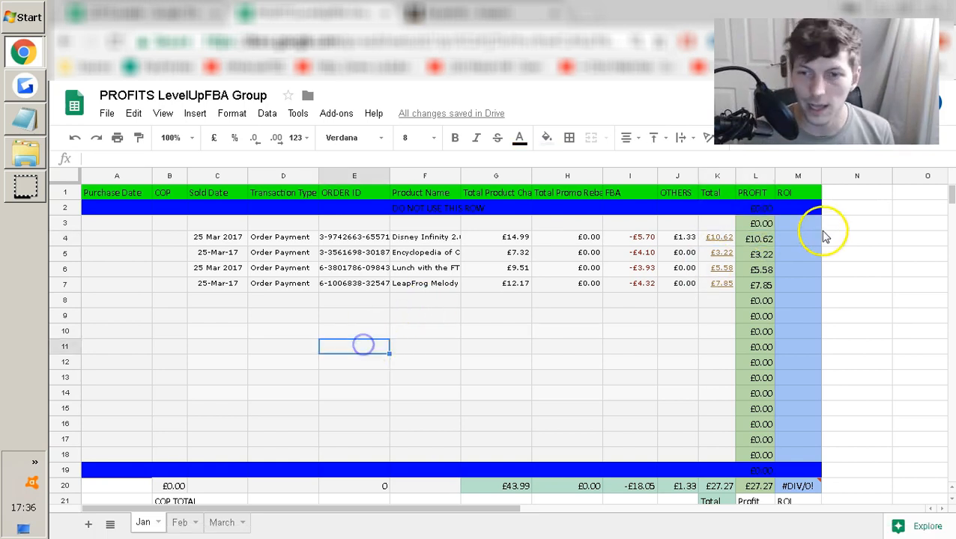
left_click(797, 176)
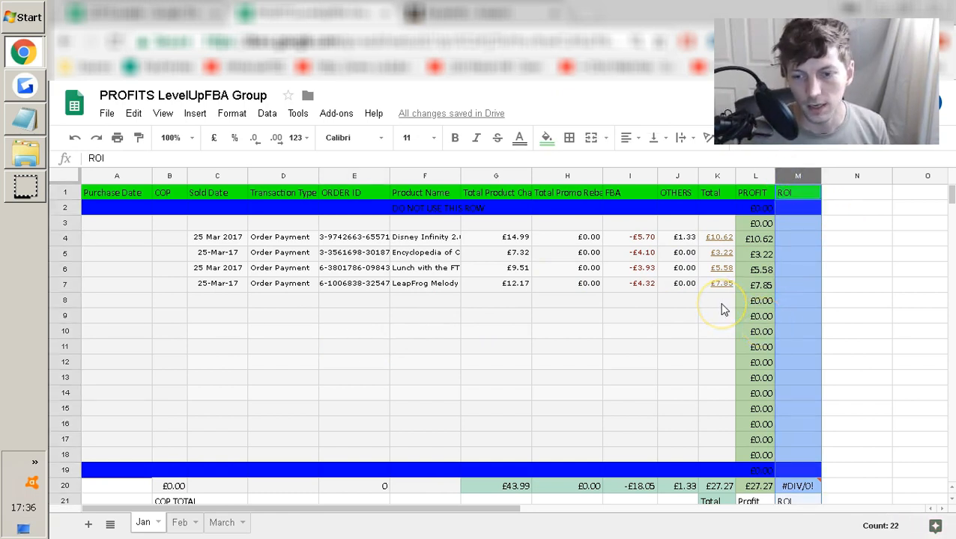
left_click(798, 488)
left_click(856, 476)
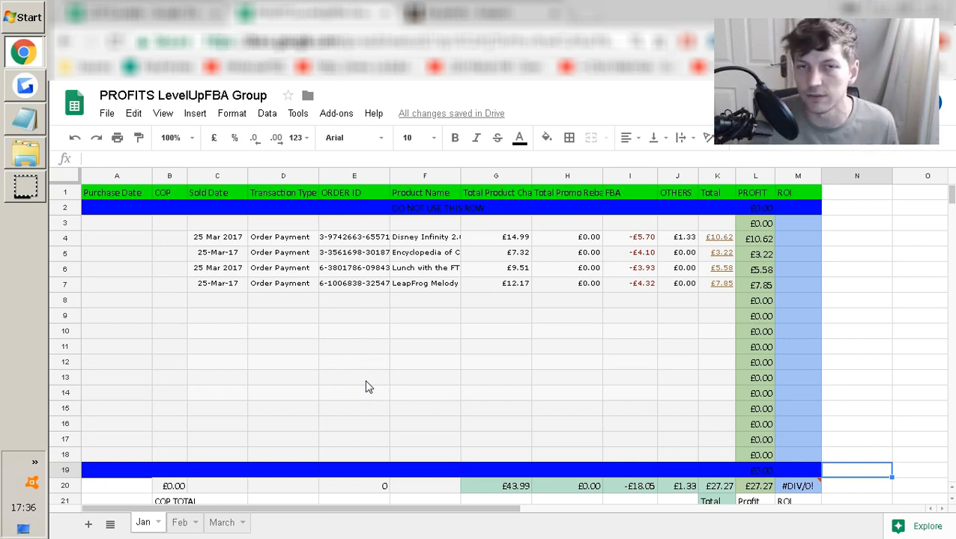
Switch from the profit sheet's first COP cell to the COP Example spreadsheet and examine the empty purchase row 5
left_click(171, 244)
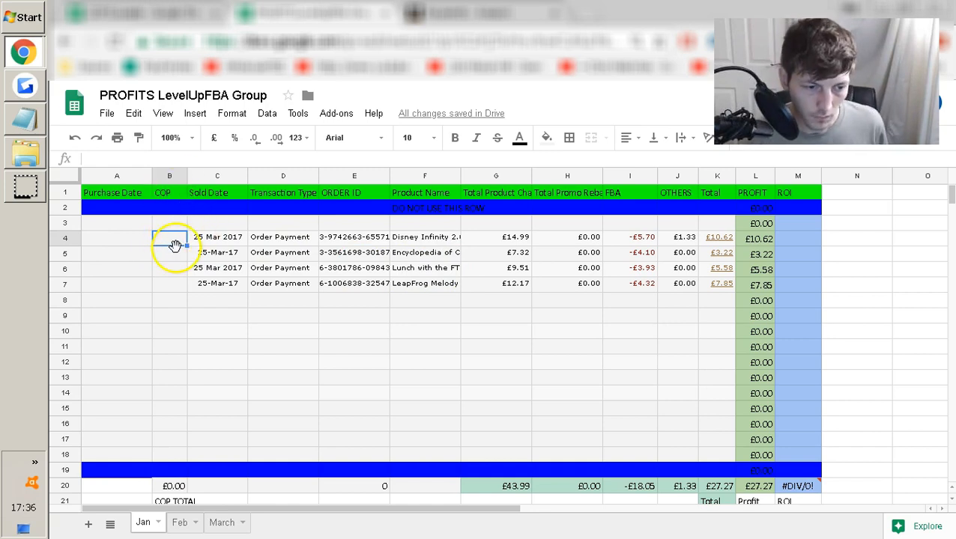
left_click(149, 9)
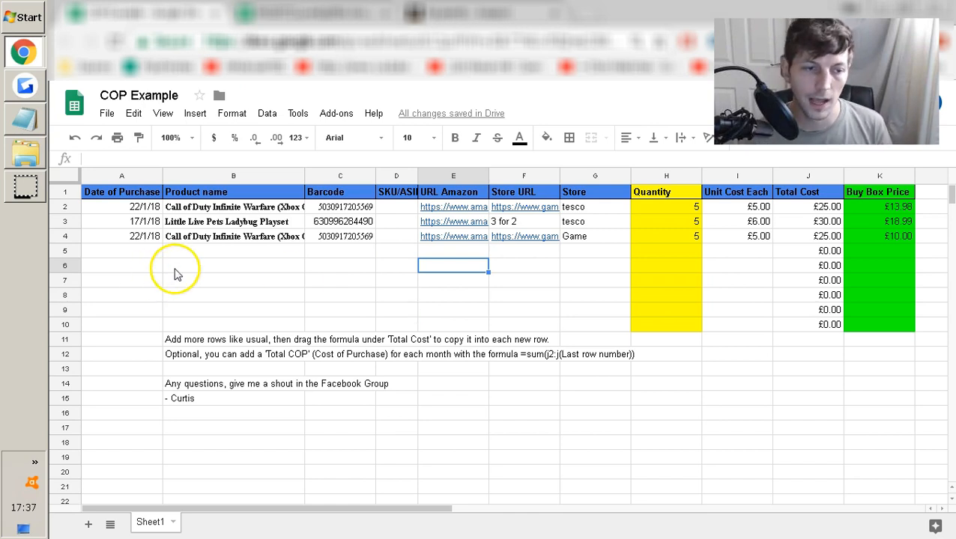
left_click_drag(176, 252, 897, 249)
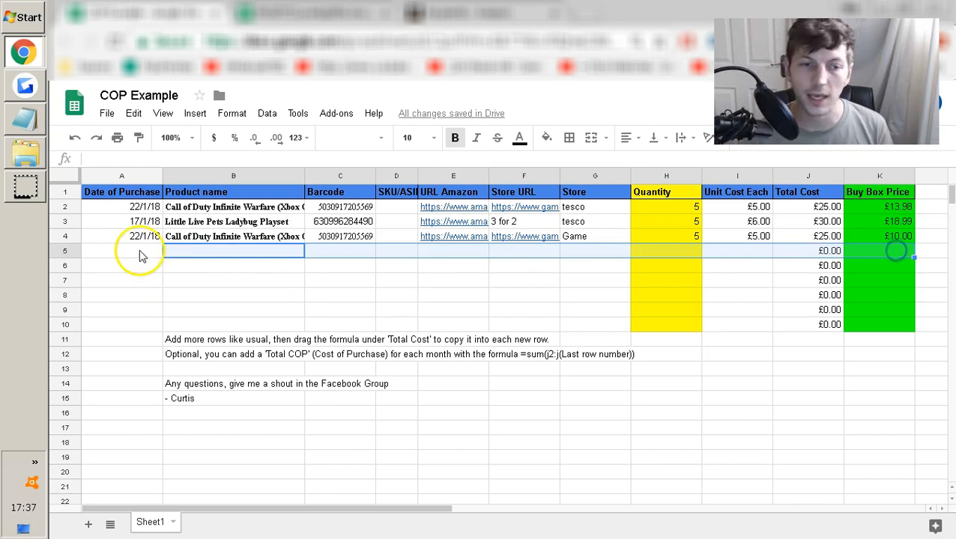
left_click(202, 254)
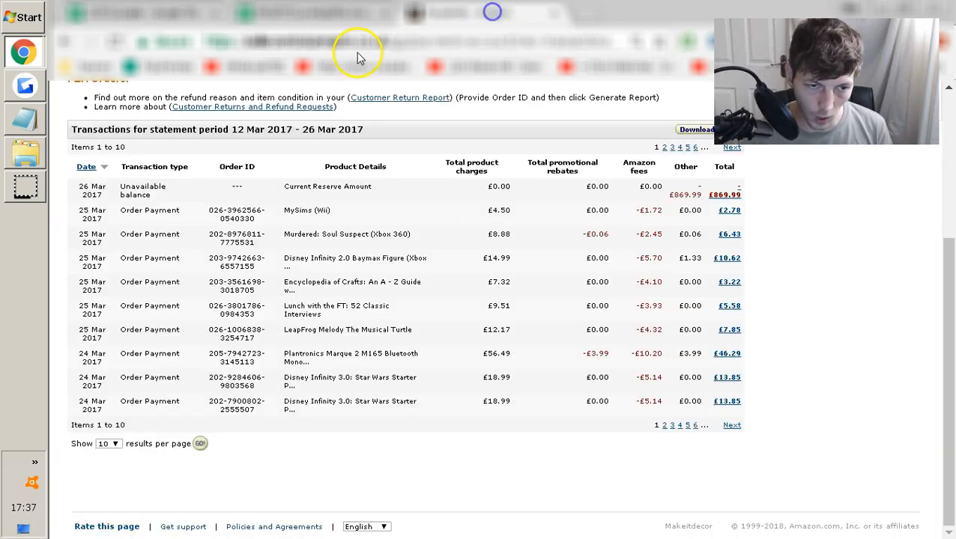
Switch to Seller Central and open the page for adding a product from Manage Inventory
scroll(213, 202, "up", 3)
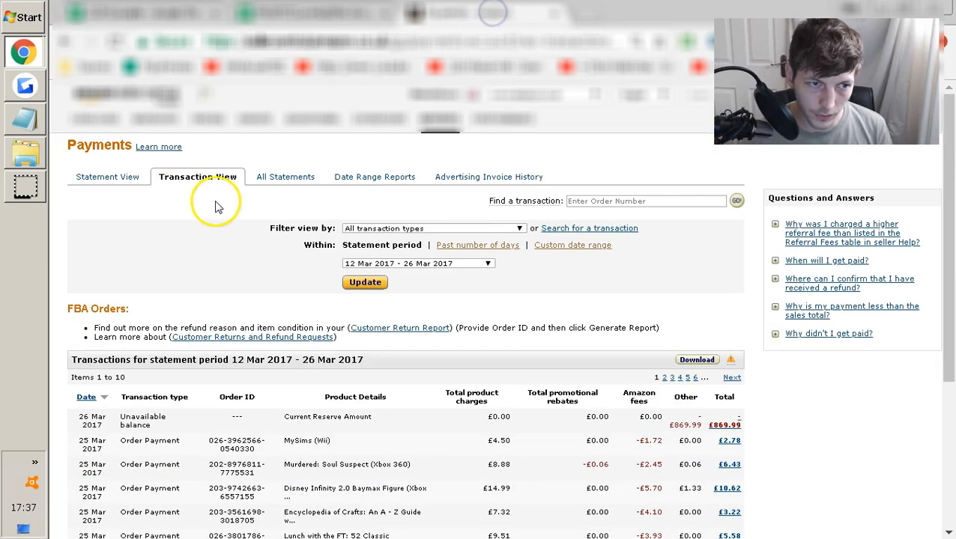
mouse_move(139, 124)
left_click(171, 143)
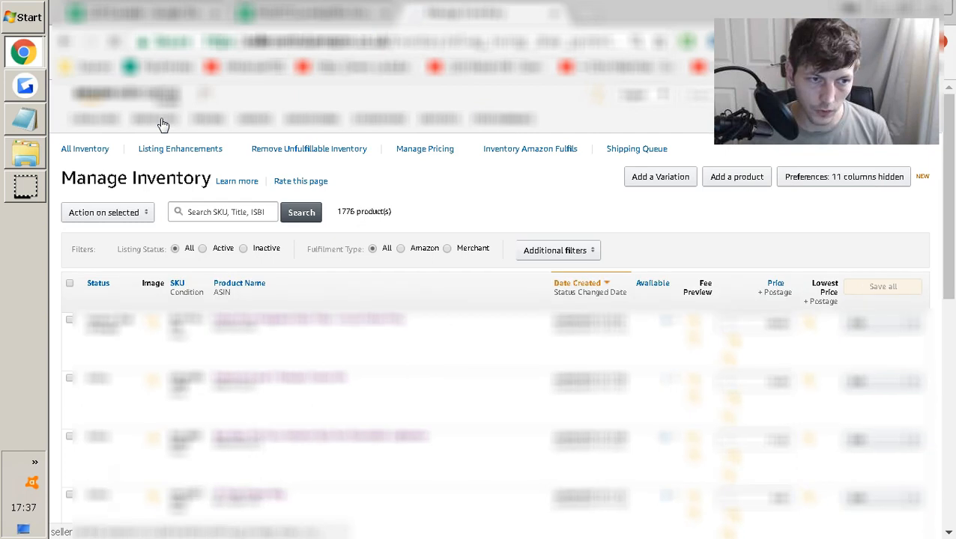
left_click(725, 180)
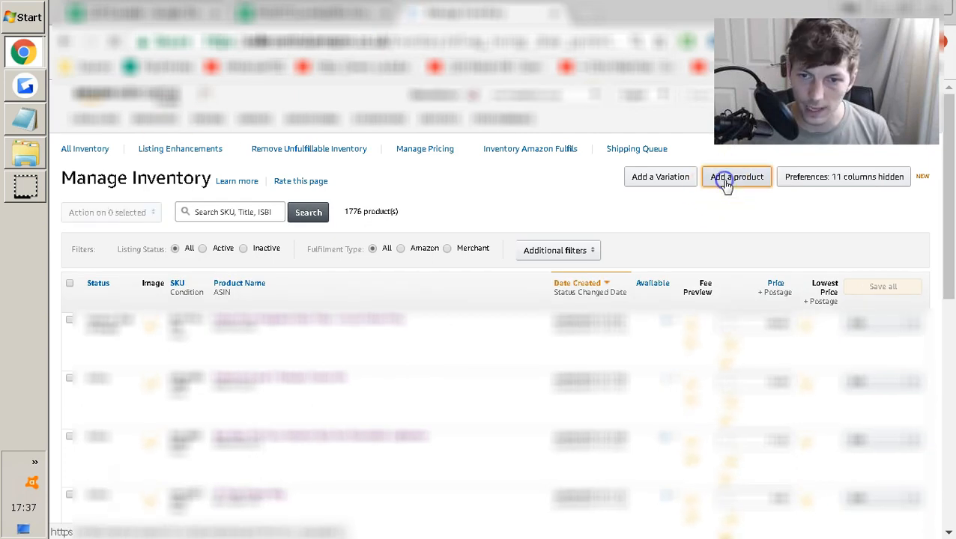
scroll(222, 358, "down", 3)
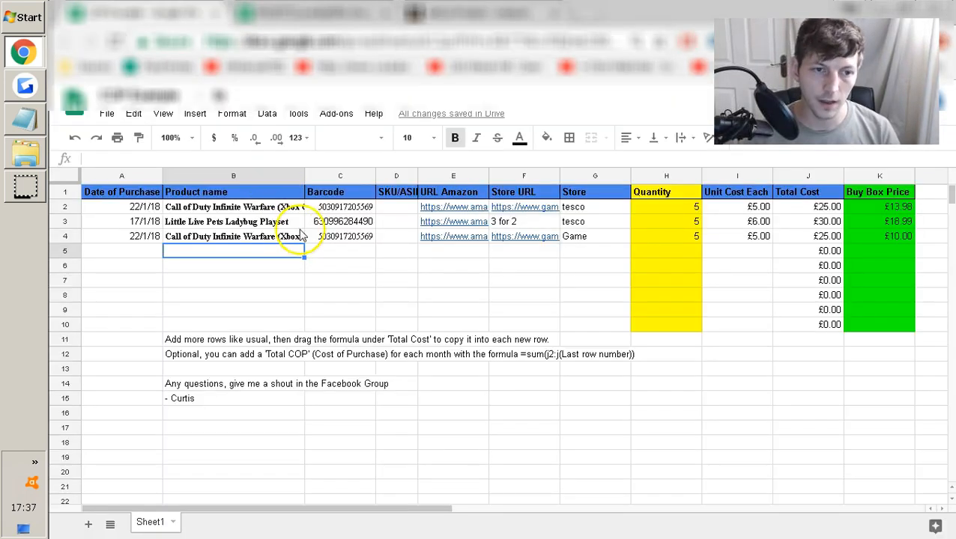
left_click(340, 207)
left_click(464, 13)
left_click(217, 376)
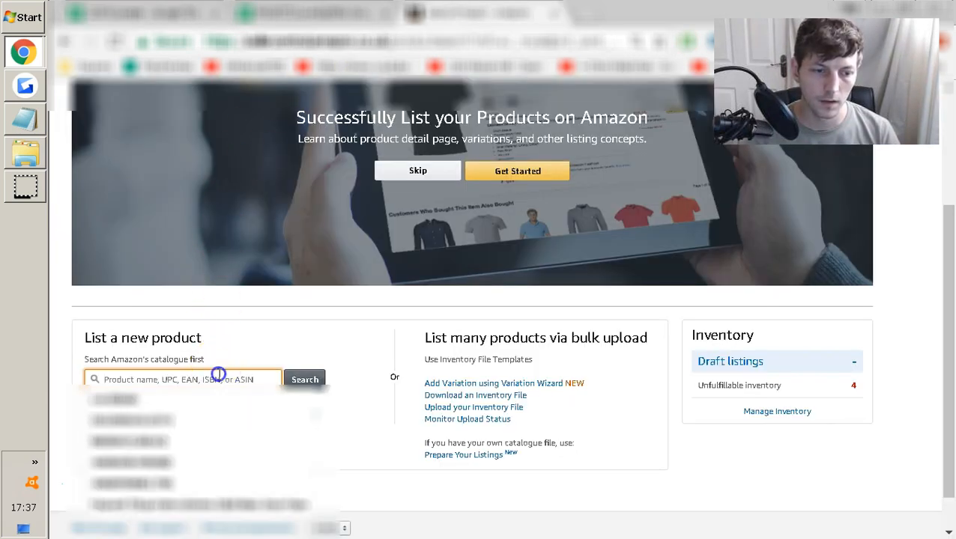
key("ctrl+v")
left_click(301, 385)
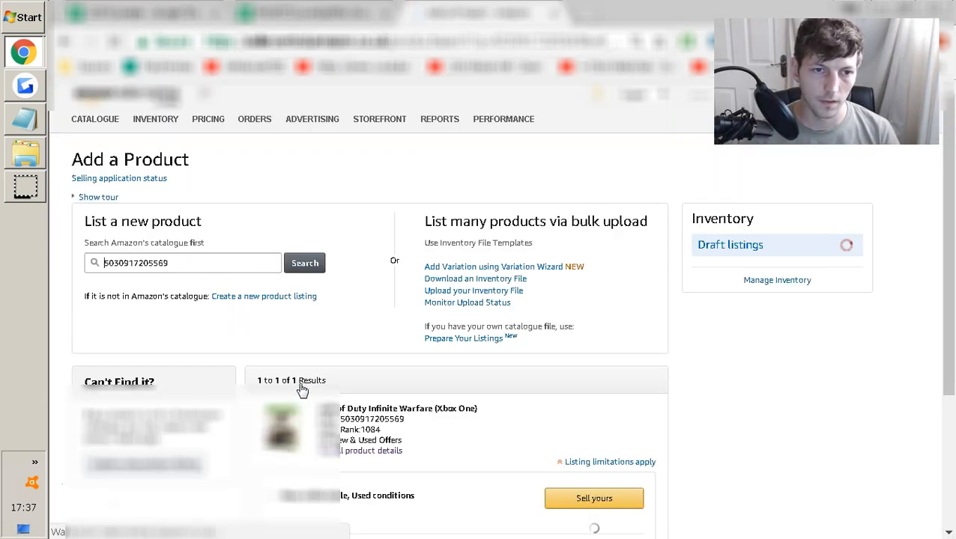
Examine the catalogue result for Call of Duty Infinite Warfare (Xbox One) and compare it with the product entries in COP Example
scroll(384, 364, "down", 3)
left_click_drag(477, 233, 325, 233)
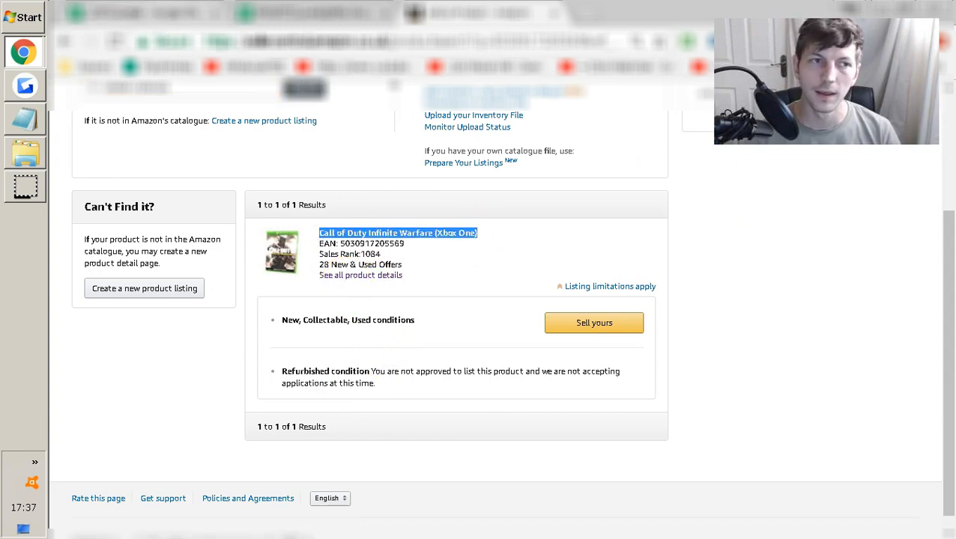
left_click(172, 13)
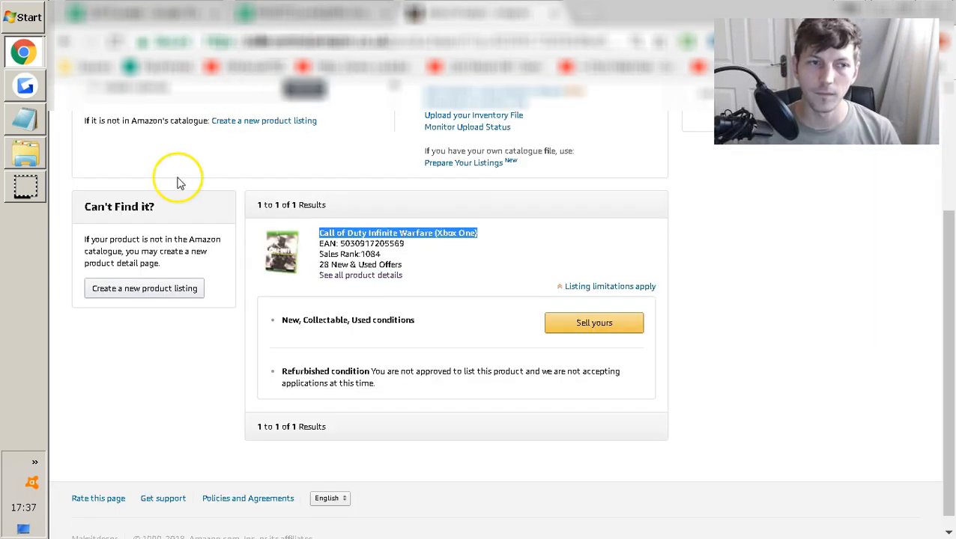
scroll(177, 181, "up", 3)
left_click_drag(170, 166, 89, 175)
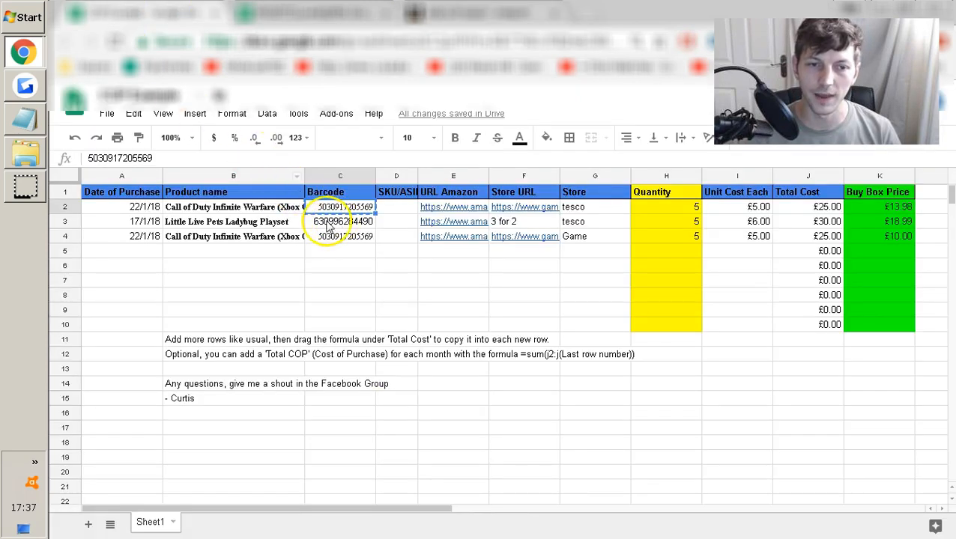
left_click(465, 15)
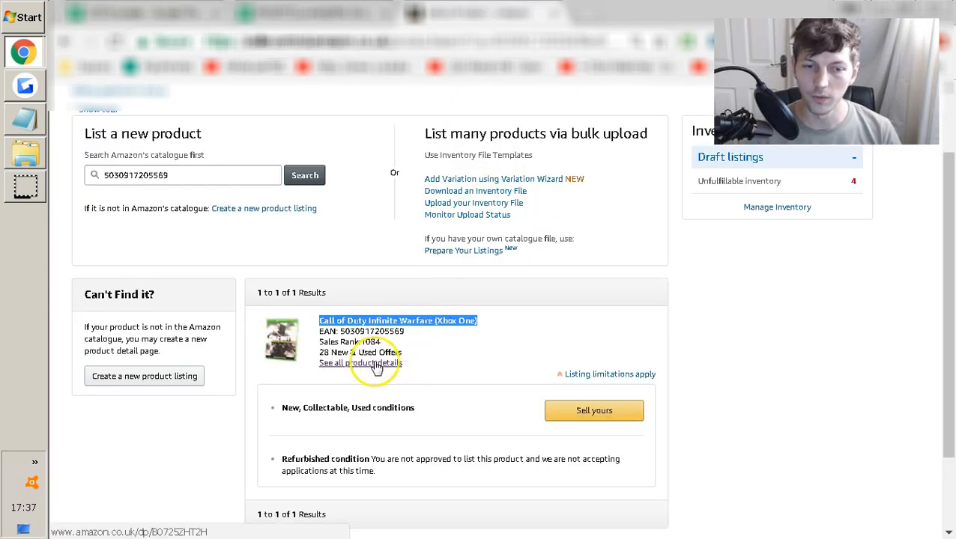
left_click(188, 16)
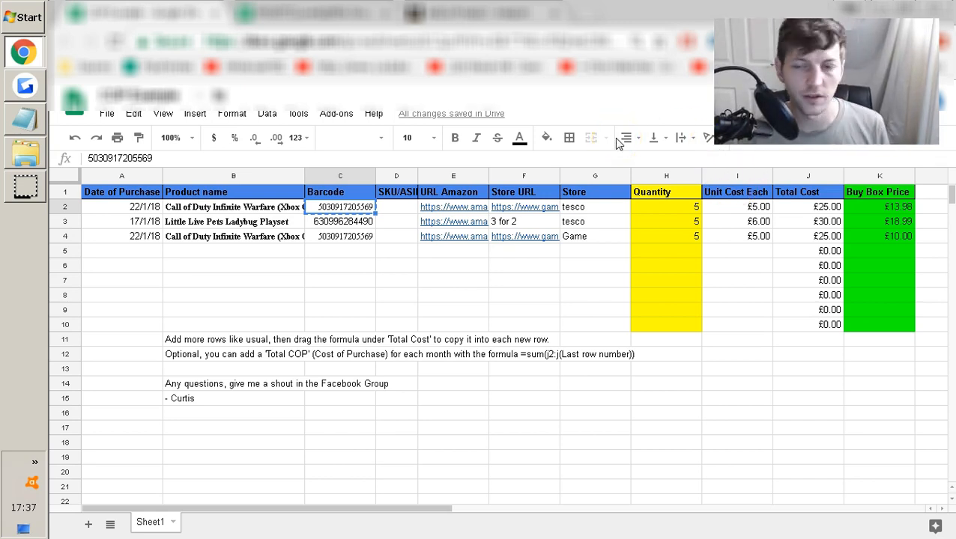
Review the empty purchase row from product name to quantity in COP Example against the Jan profit sheet
left_click(233, 254)
left_click_drag(268, 248, 667, 254)
left_click(670, 255)
left_click(280, 13)
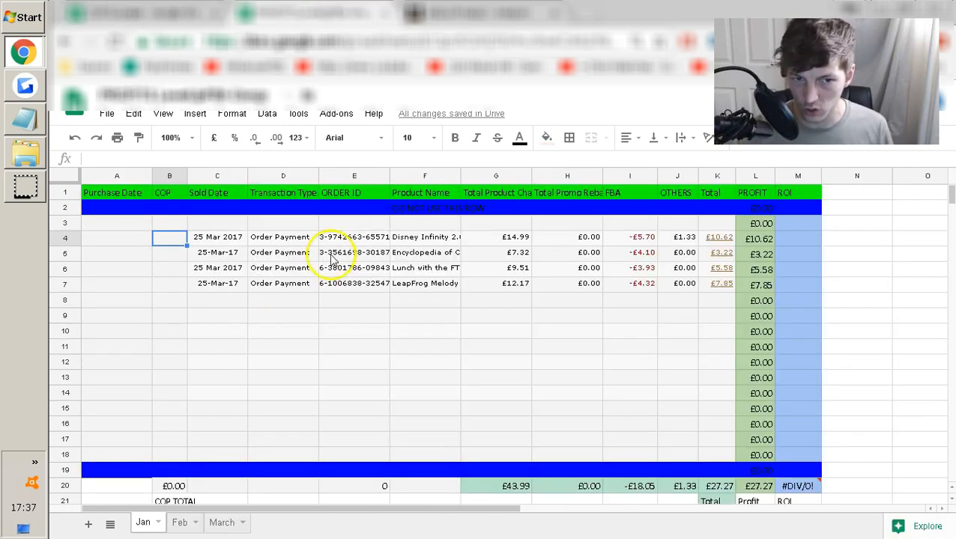
left_click(154, 12)
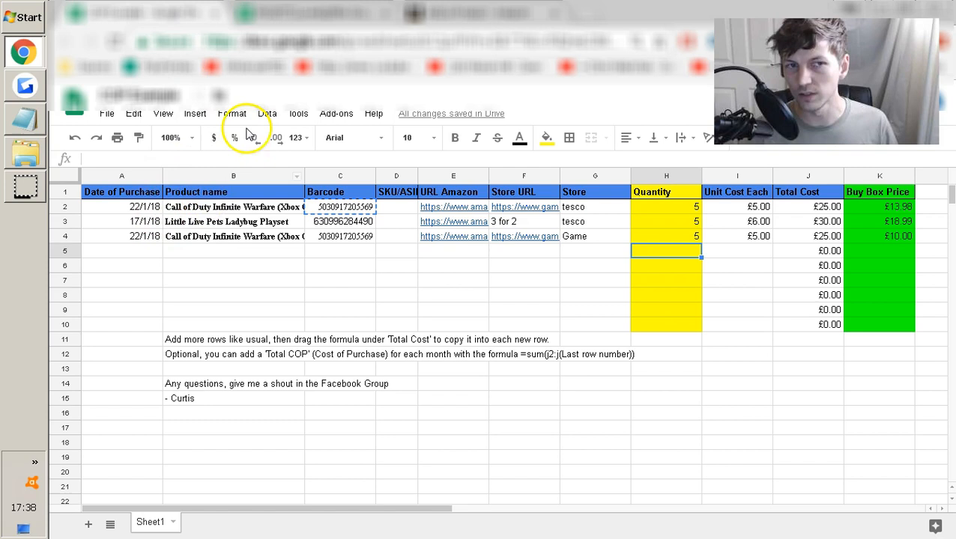
key("ctrl+Tab")
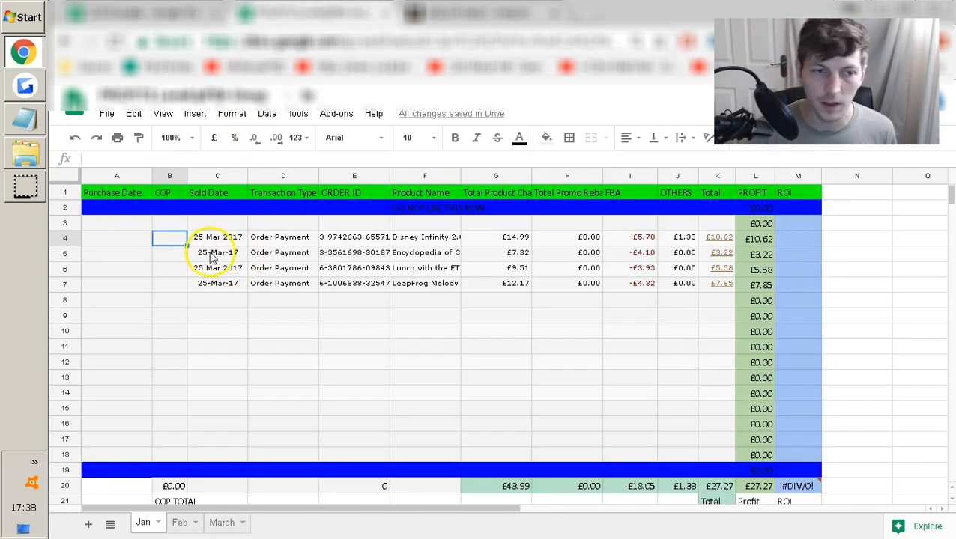
Enter the costs of purchase 5, 0.5, 1 and 5 for the four transactions in B4 to B7 of the Jan sheet
type("5")
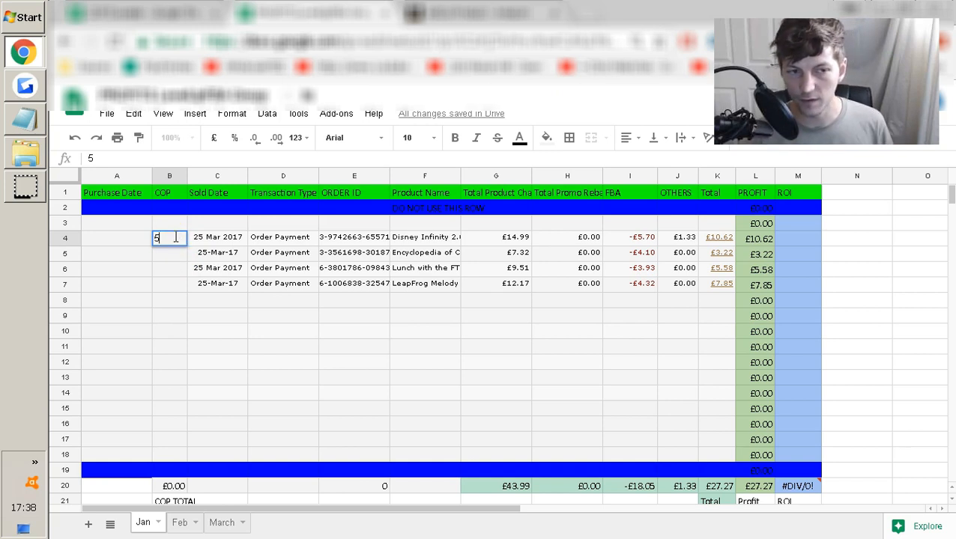
key("Return")
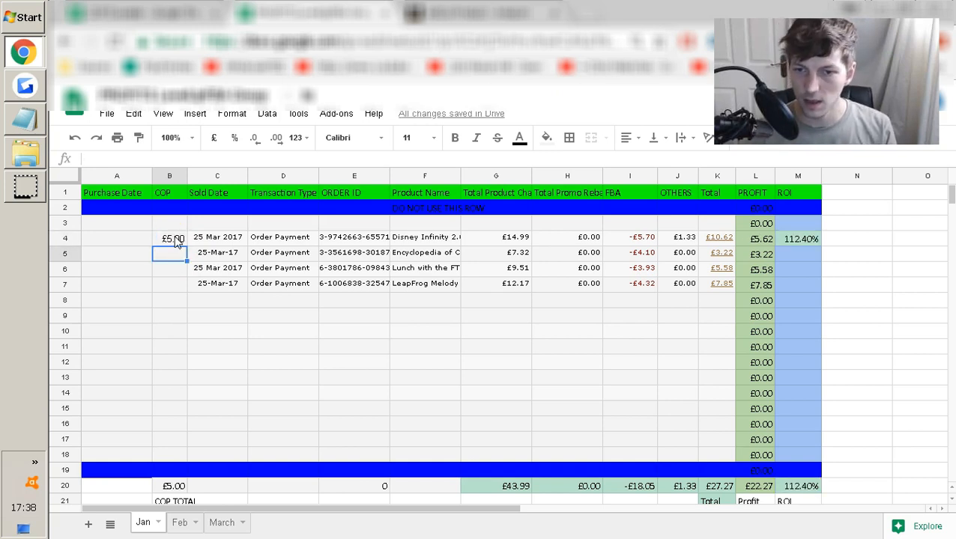
type("0.5")
key("Return")
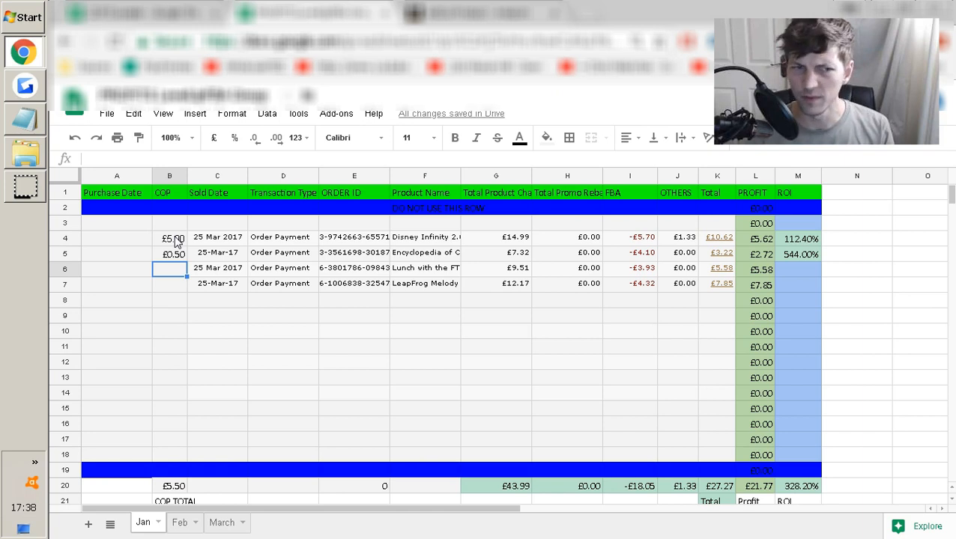
type("1")
key("Return")
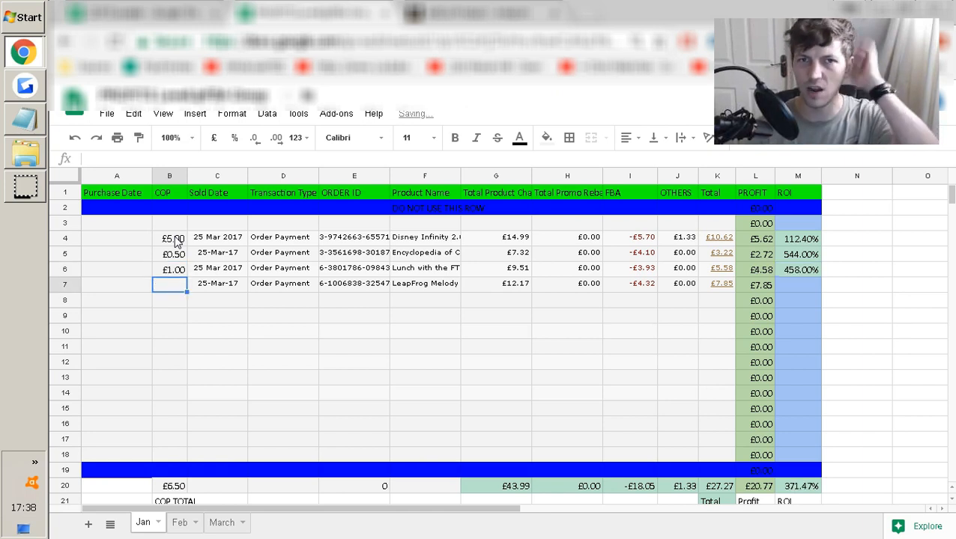
key("Up")
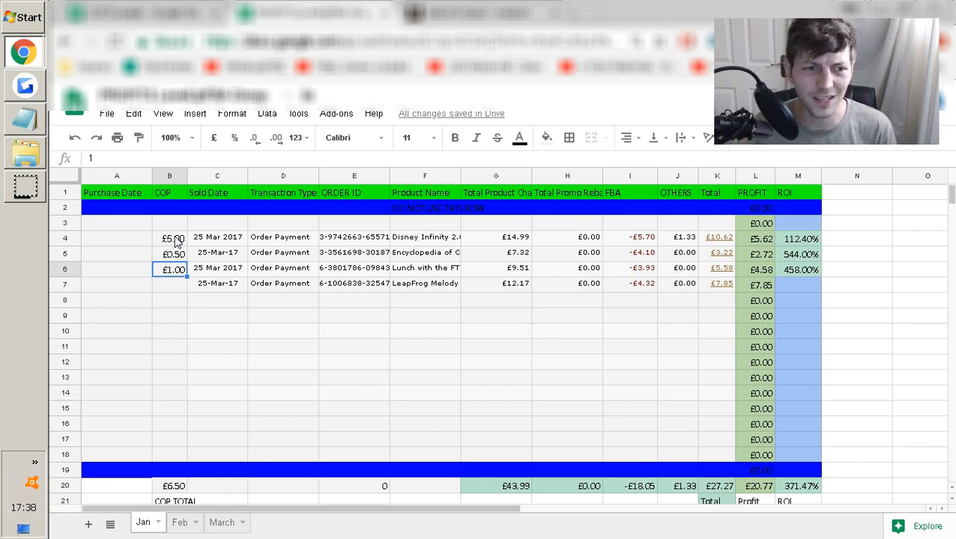
key("Down")
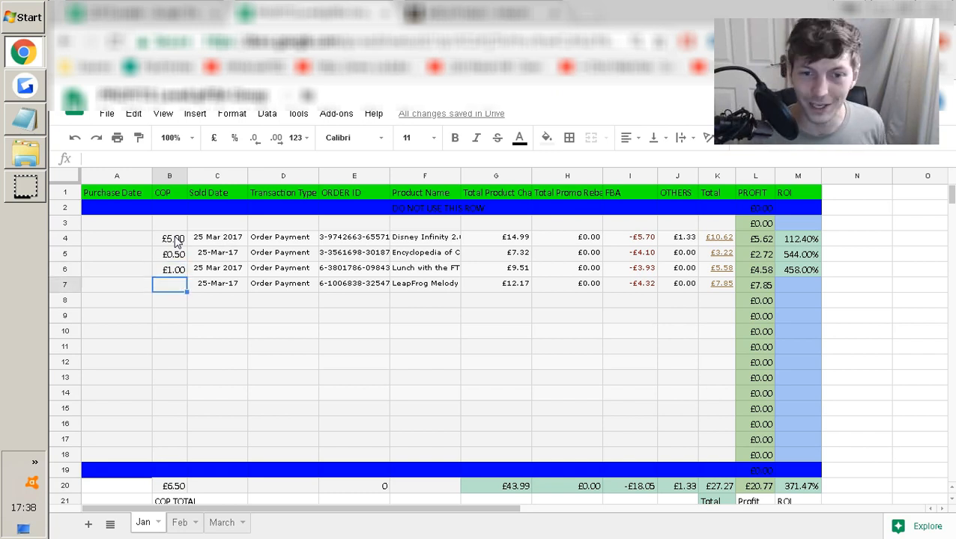
type("1")
key("BackSpace")
type("5")
key("Left")
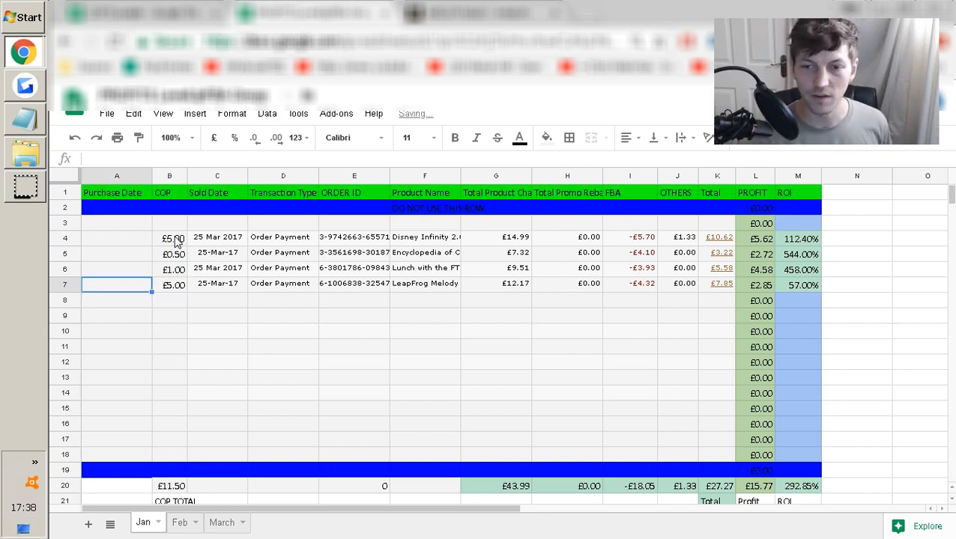
key("Down")
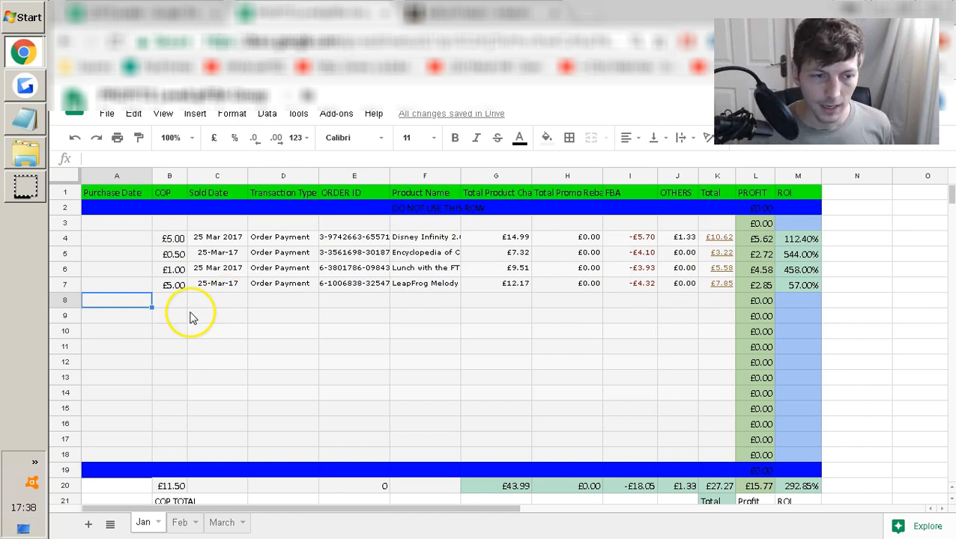
Examine the LeapFrog Melody row's total, profit formula and ROI formula, plus the first transaction's ROI and the ROI summary in M20
left_click(709, 289)
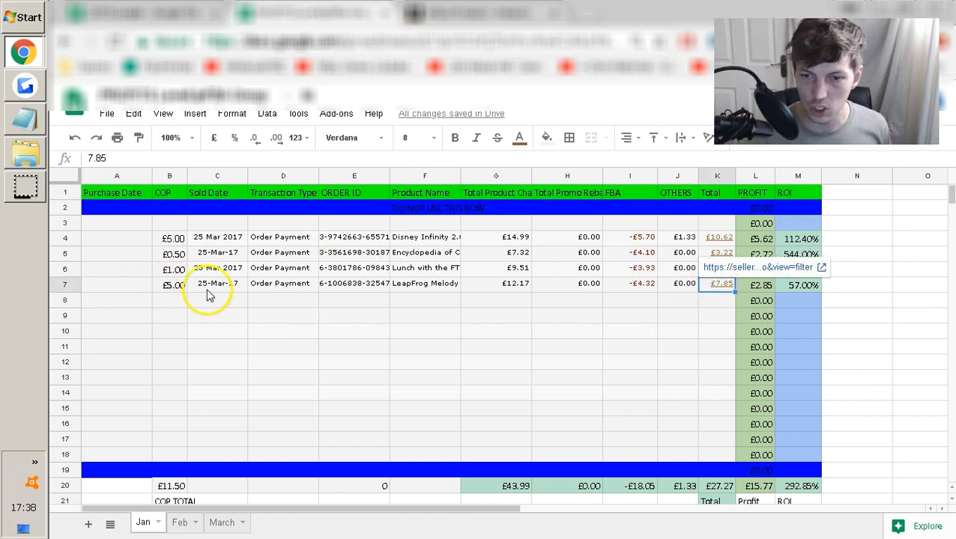
left_click(757, 289)
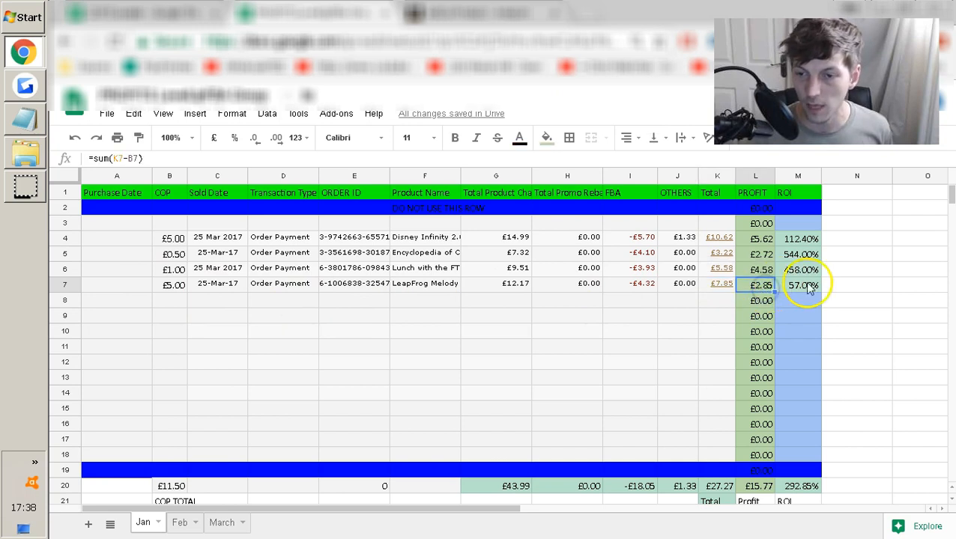
left_click(808, 288)
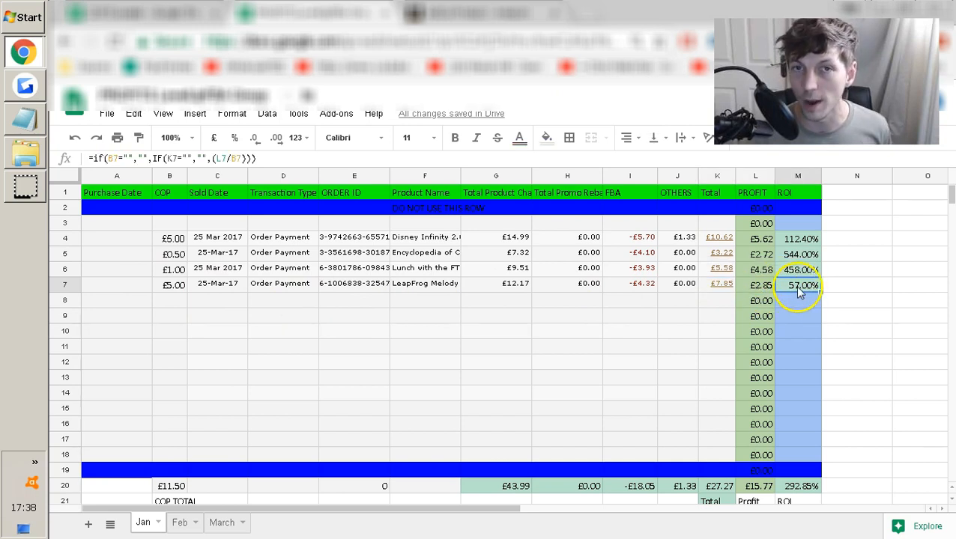
key("Up")
key("Up")
key("Up")
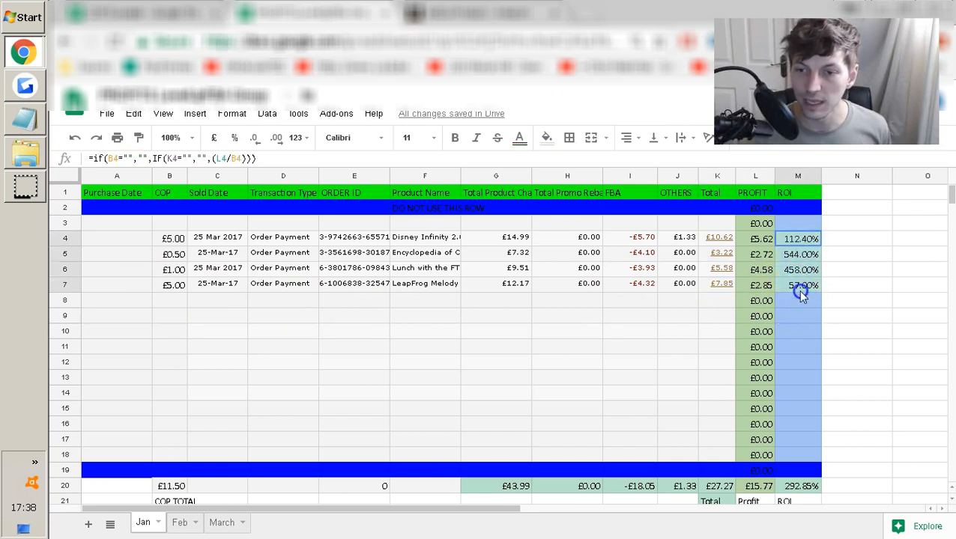
scroll(824, 292, "down", 2)
left_click(798, 393)
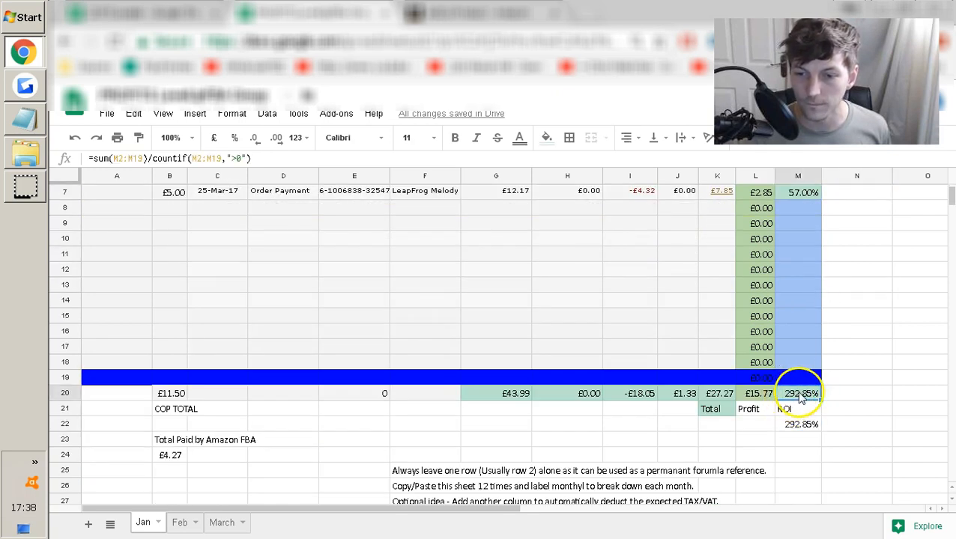
Delete the duplicate ROI figure in M22, below the ROI label
left_click(800, 424)
key("Delete")
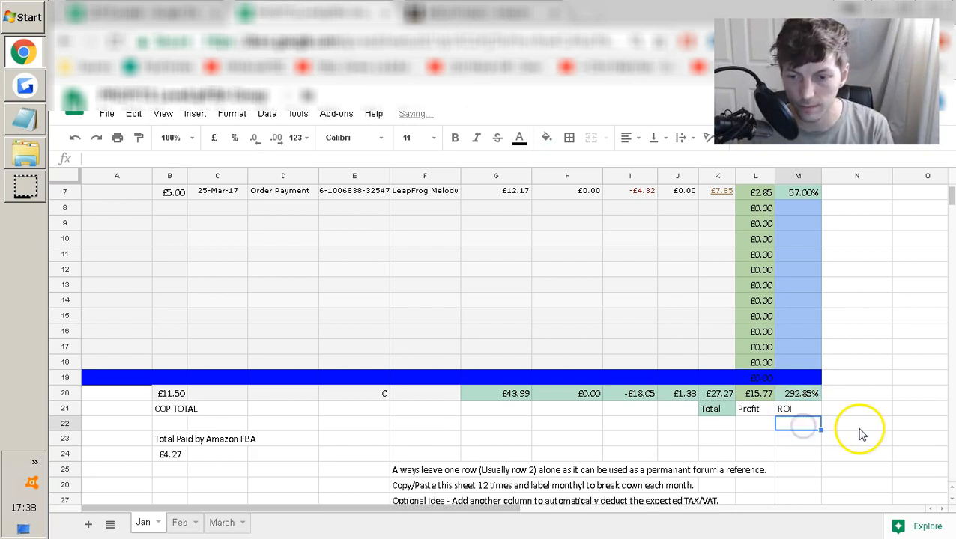
left_click(860, 432)
scroll(801, 401, "up", 2)
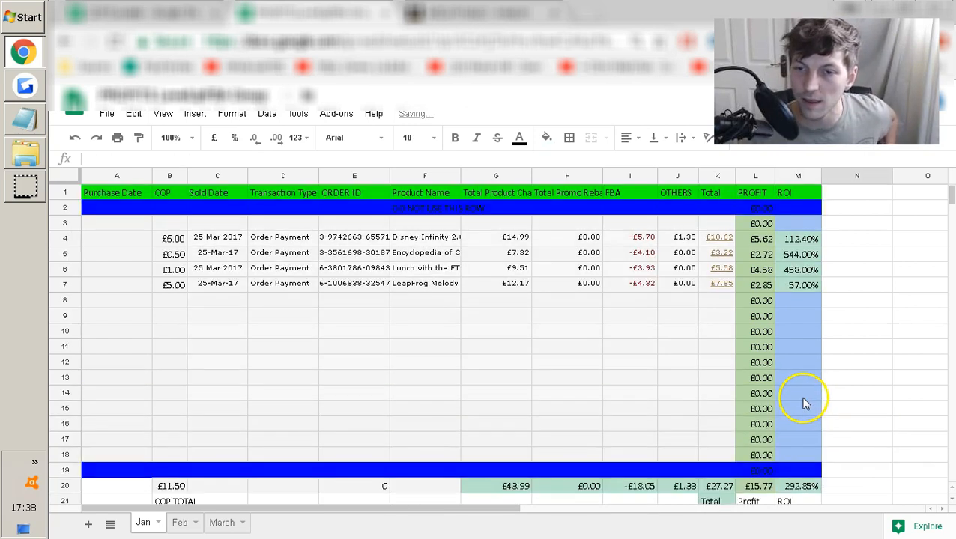
scroll(803, 402, "down", 2)
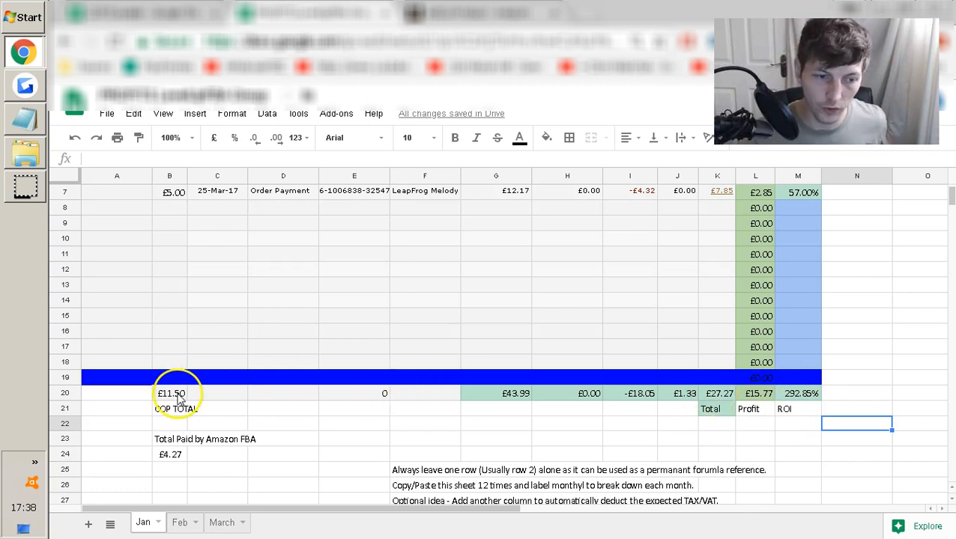
scroll(177, 399, "up", 2)
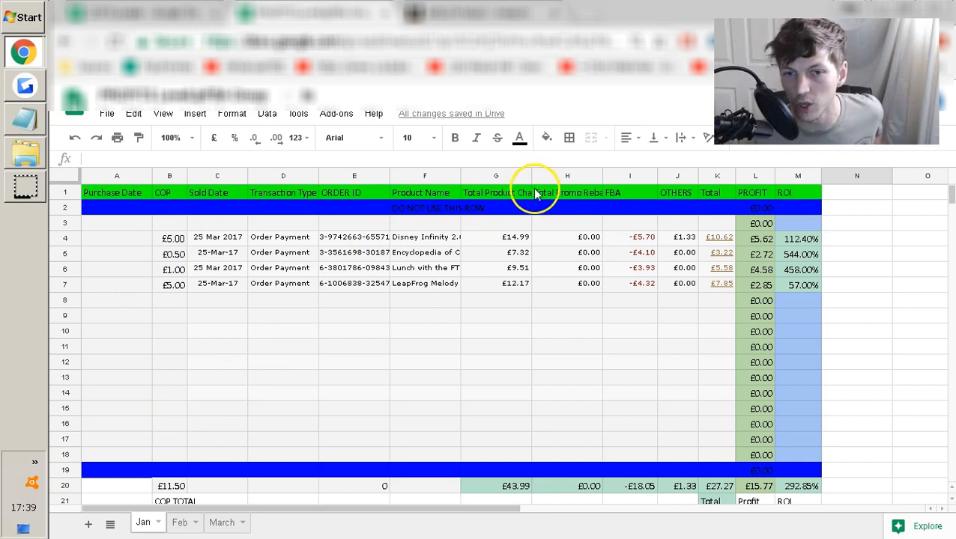
scroll(509, 247, "down", 3)
scroll(516, 265, "up", 2)
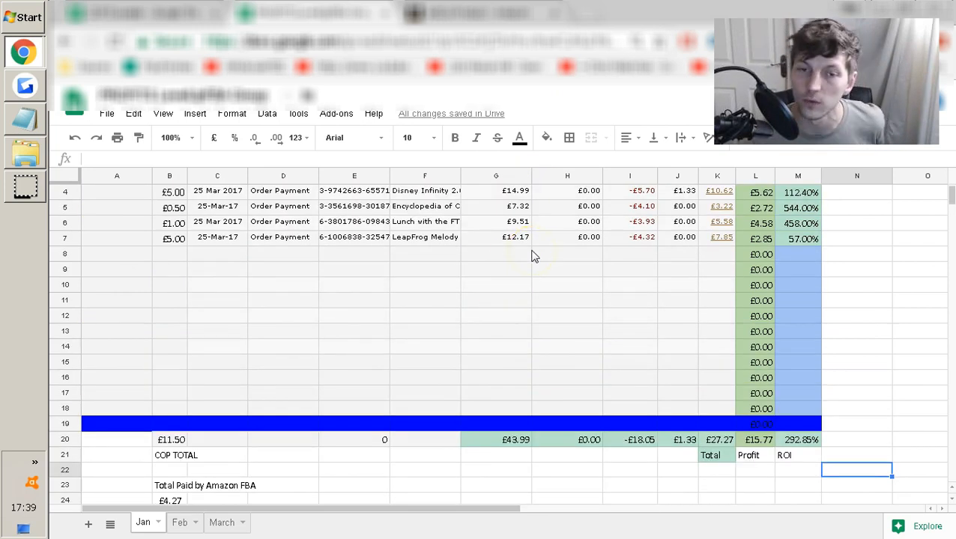
scroll(571, 256, "up", 1)
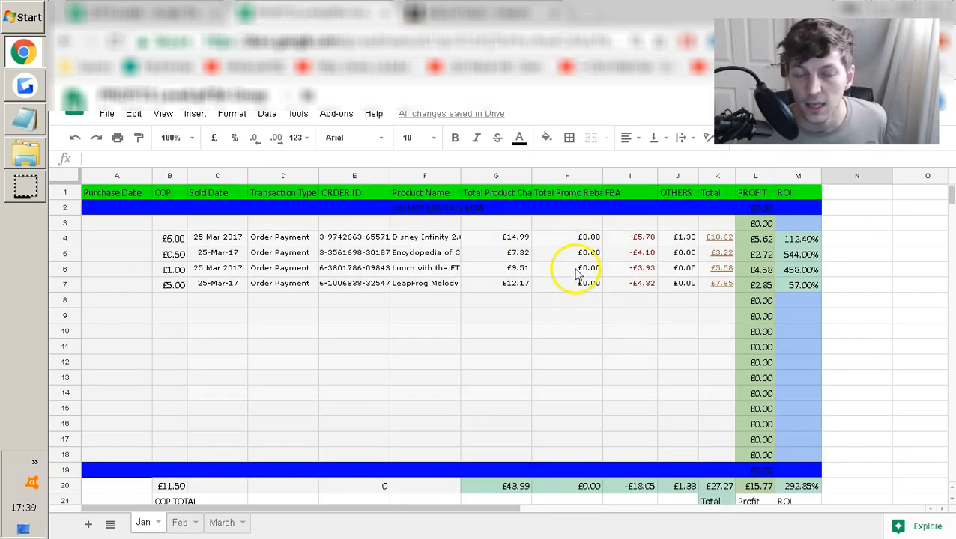
scroll(625, 374, "down", 3)
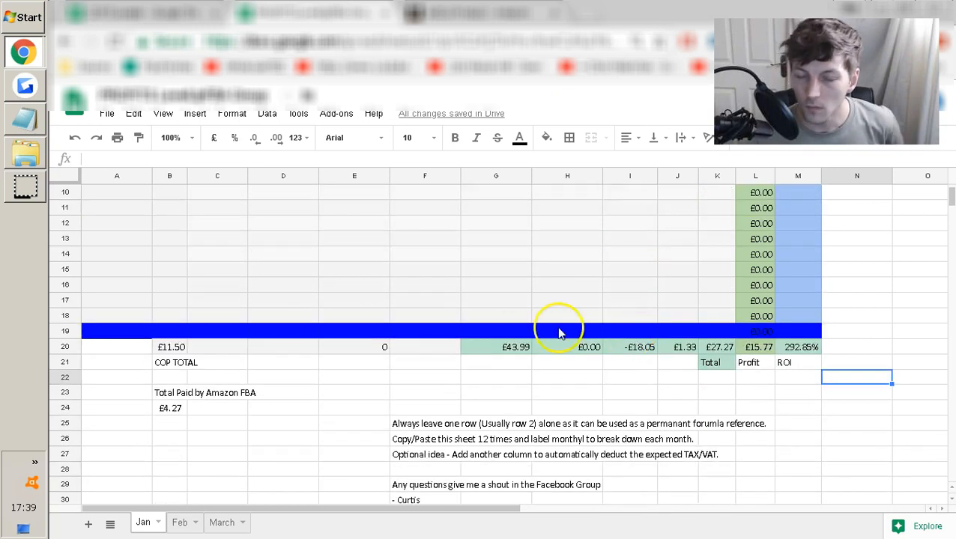
scroll(533, 390, "up", 3)
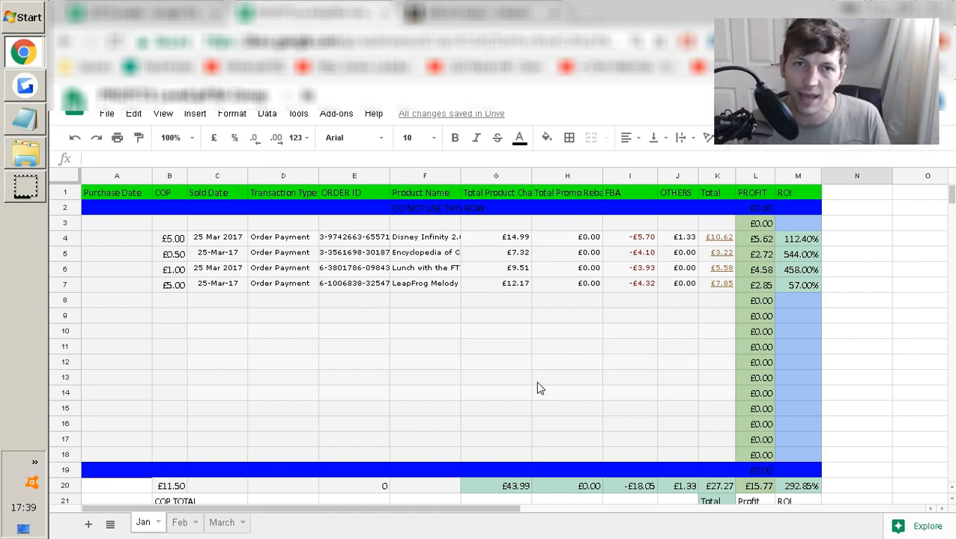
left_click(485, 356)
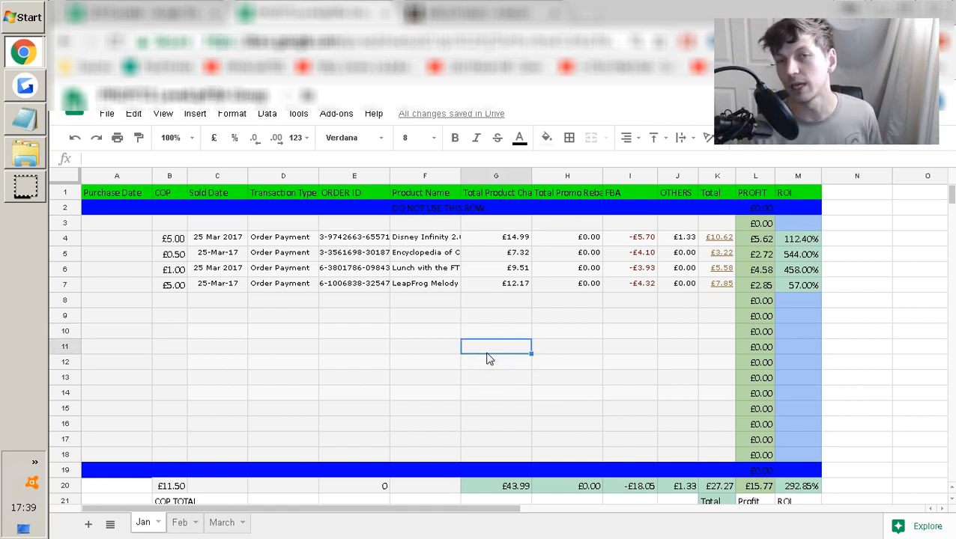
left_click(497, 313)
left_click(496, 300)
left_click(495, 285)
left_click(495, 315)
left_click(491, 300)
left_click(488, 349)
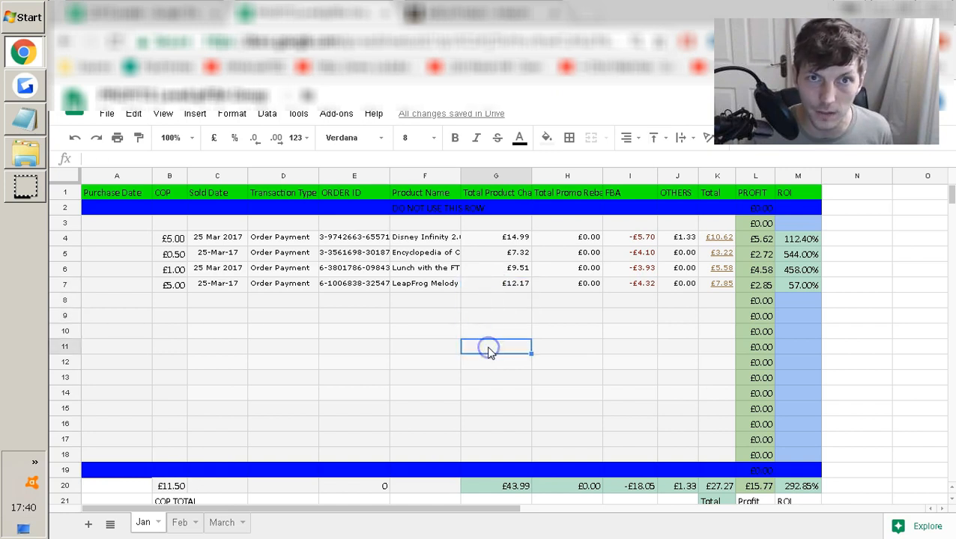
left_click(485, 331)
scroll(466, 324, "down", 2)
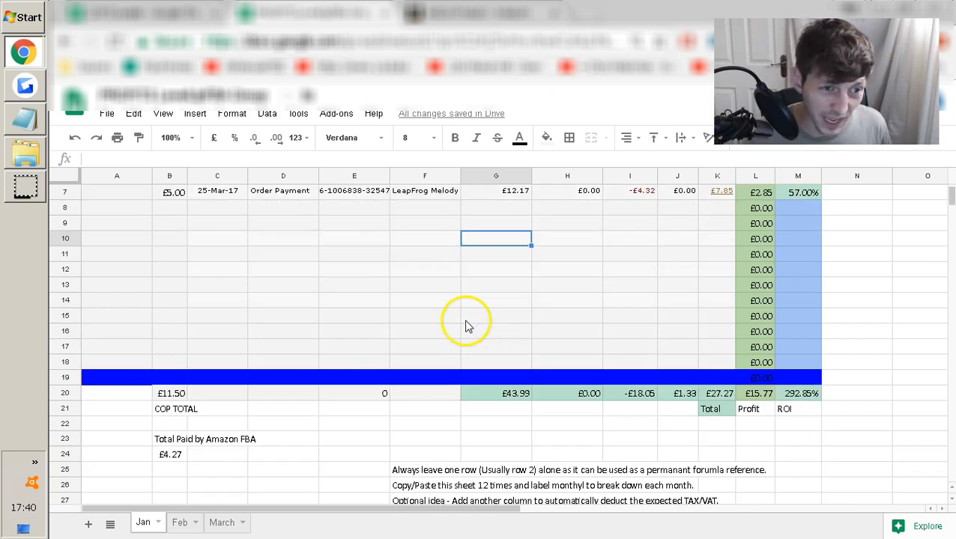
scroll(464, 327, "up", 2)
left_click(467, 322)
left_click(480, 296)
left_click(482, 316)
left_click(478, 342)
left_click(479, 332)
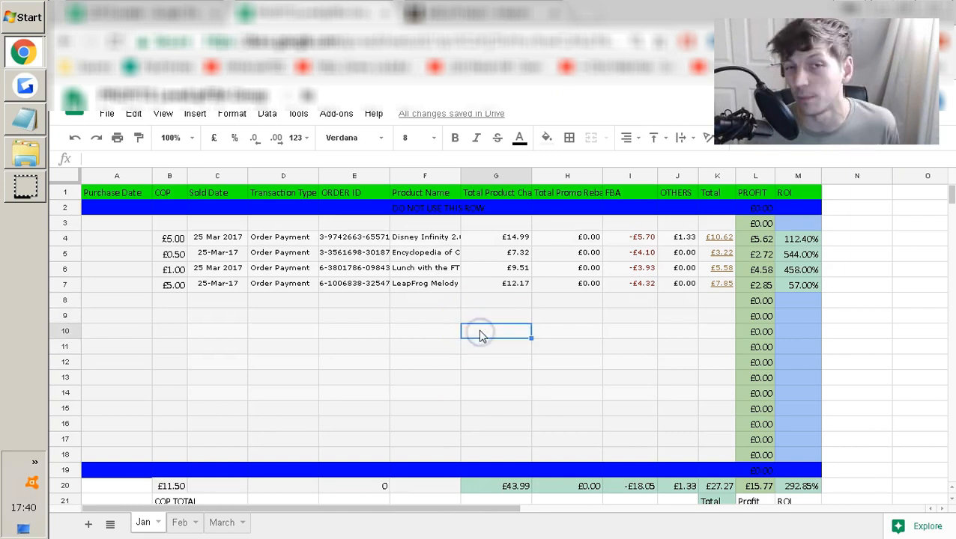
Read the usage notes below the totals of the Jan sheet, from row 25 to row 30
scroll(479, 331, "down", 5)
left_click_drag(396, 335, 734, 419)
left_click(767, 413)
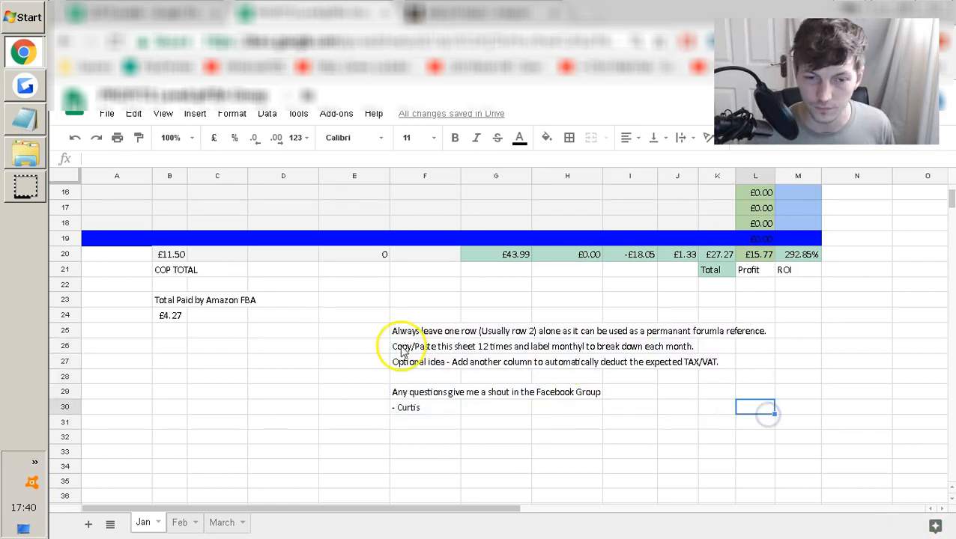
scroll(604, 456, "up", 5)
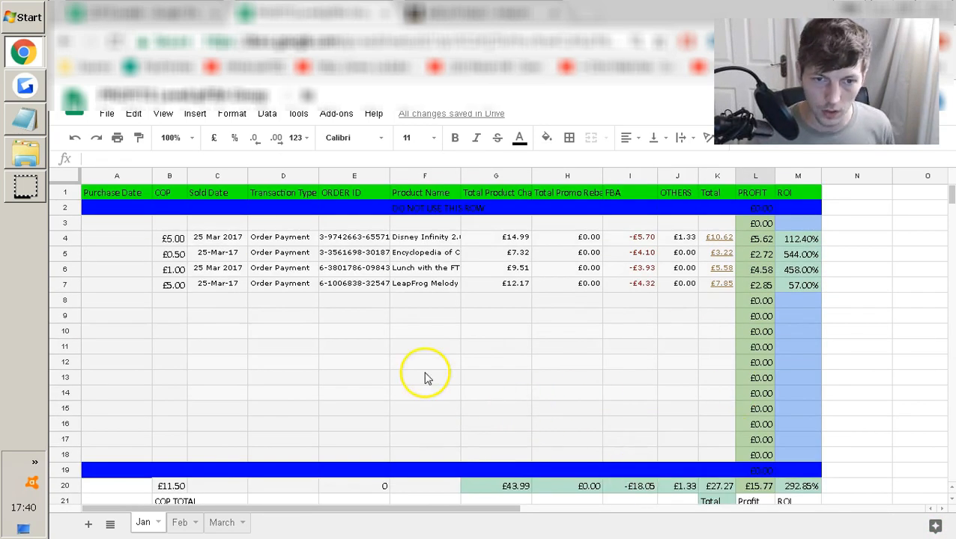
scroll(405, 386, "down", 3)
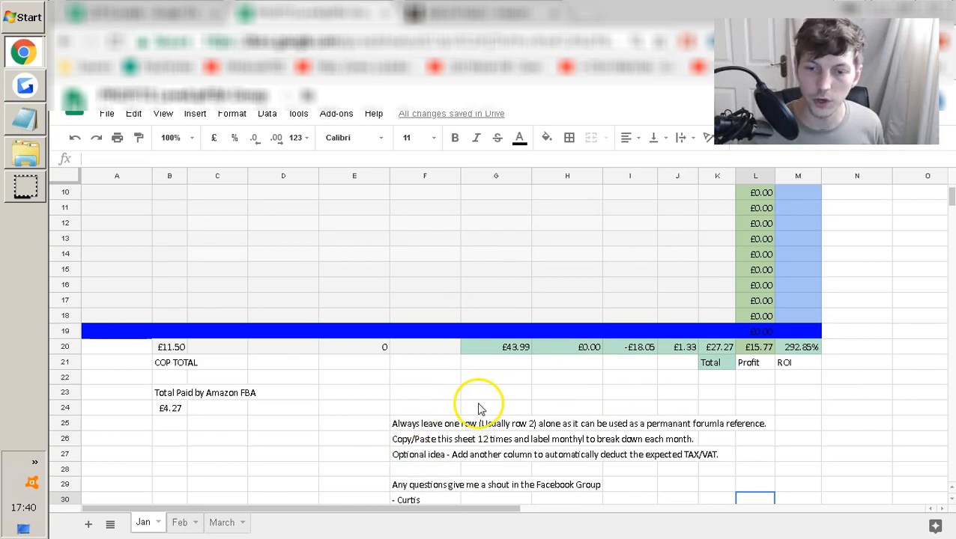
scroll(480, 409, "up", 2)
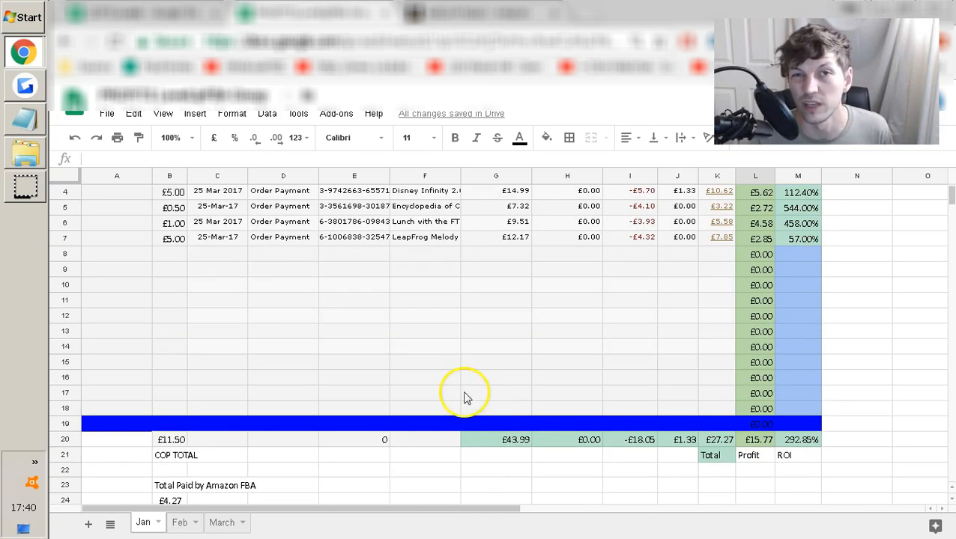
scroll(337, 319, "up", 1)
left_click(265, 301)
left_click(164, 285)
left_click(163, 302)
left_click(191, 303)
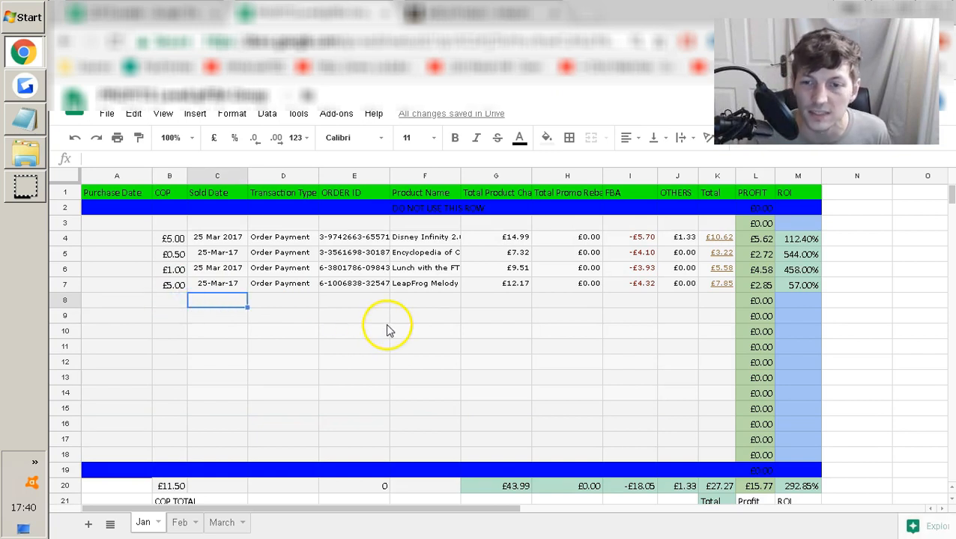
left_click(310, 302)
left_click(367, 304)
left_click(445, 301)
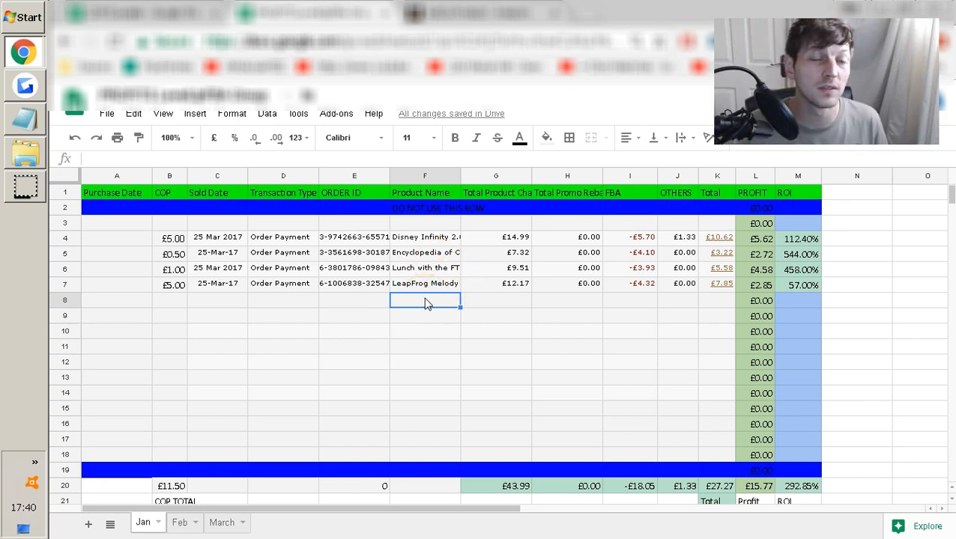
left_click(480, 310)
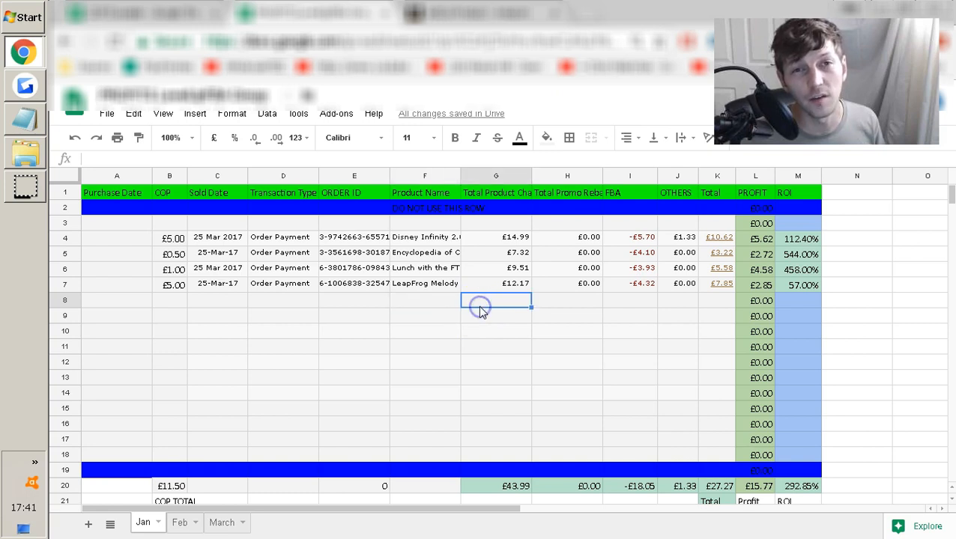
Examine the promo rebate values of the four transactions, from H7 up to H4 of the Jan sheet
left_click(575, 307)
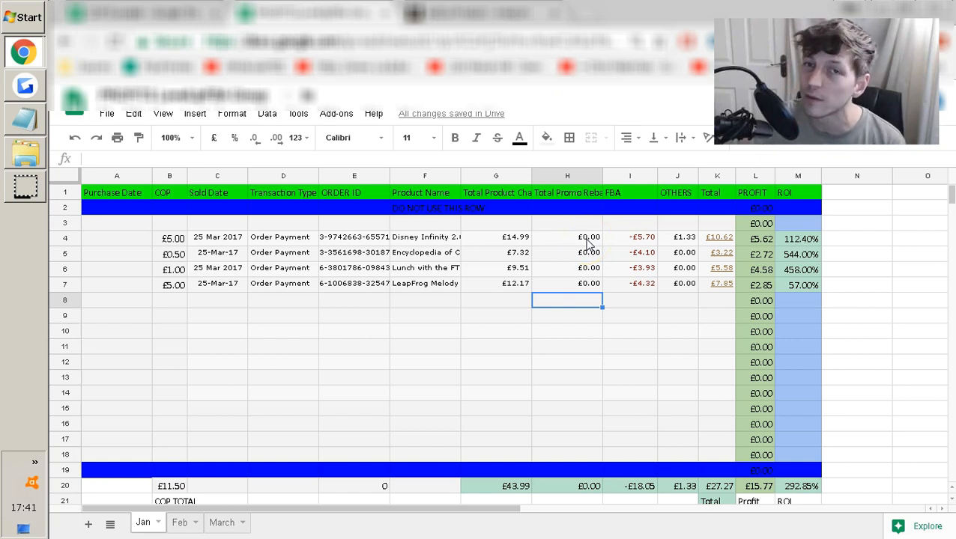
left_click(610, 300)
left_click(578, 300)
left_click(574, 283)
left_click(575, 268)
left_click(573, 253)
left_click(569, 238)
left_click(434, 345)
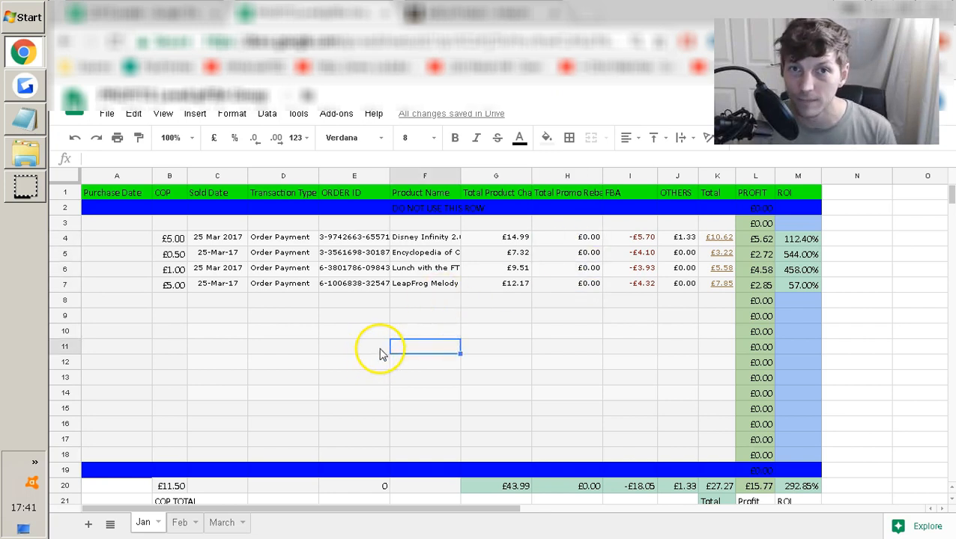